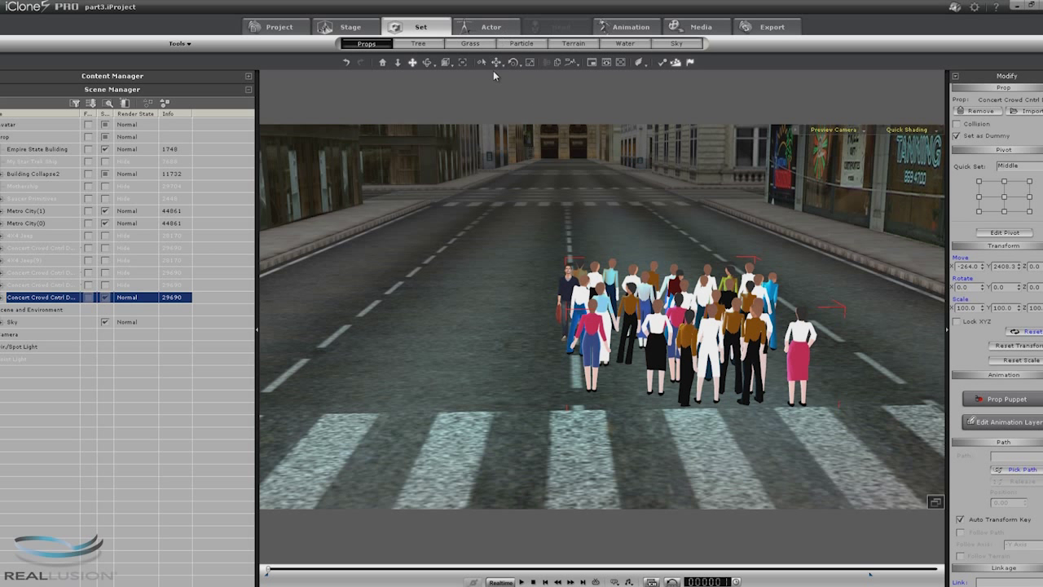
Move the concert crowd prop onto the road's centre line, and pull the pink-skirted Swaying Female out to the right of the group
{"action": "left_click_drag", "start_coordinate": [673, 318], "coordinate": [539, 254]}
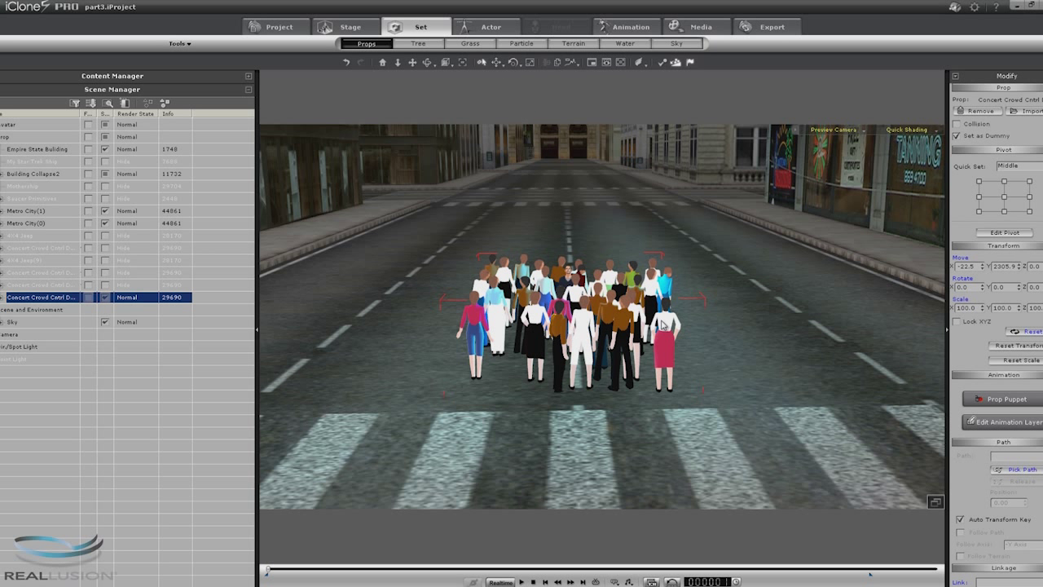
{"action": "left_click", "coordinate": [663, 324]}
{"action": "left_click", "coordinate": [497, 62]}
{"action": "left_click_drag", "start_coordinate": [667, 350], "coordinate": [743, 342]}
{"action": "left_click_drag", "start_coordinate": [803, 206], "coordinate": [803, 164]}
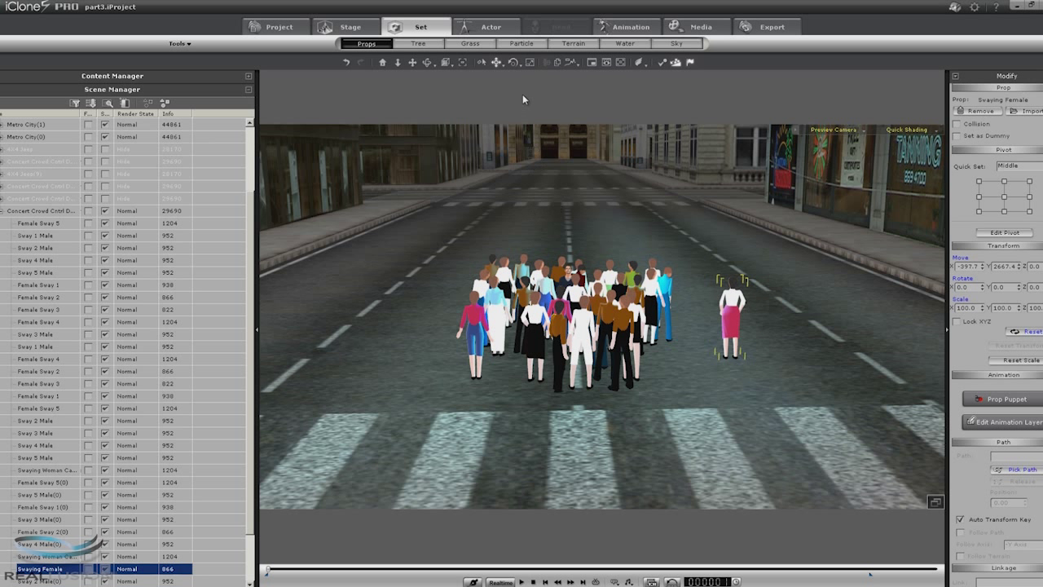
Move the Sway 5 Male figure out to the left of the crowd and rotate him to face another direction
{"action": "left_click", "coordinate": [502, 315]}
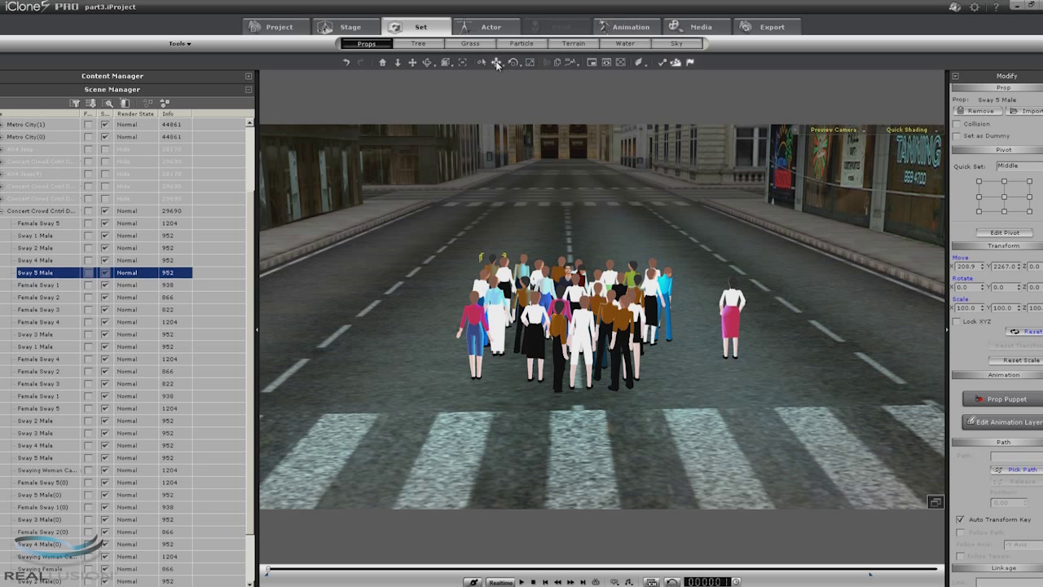
{"action": "left_click_drag", "start_coordinate": [511, 300], "coordinate": [212, 36]}
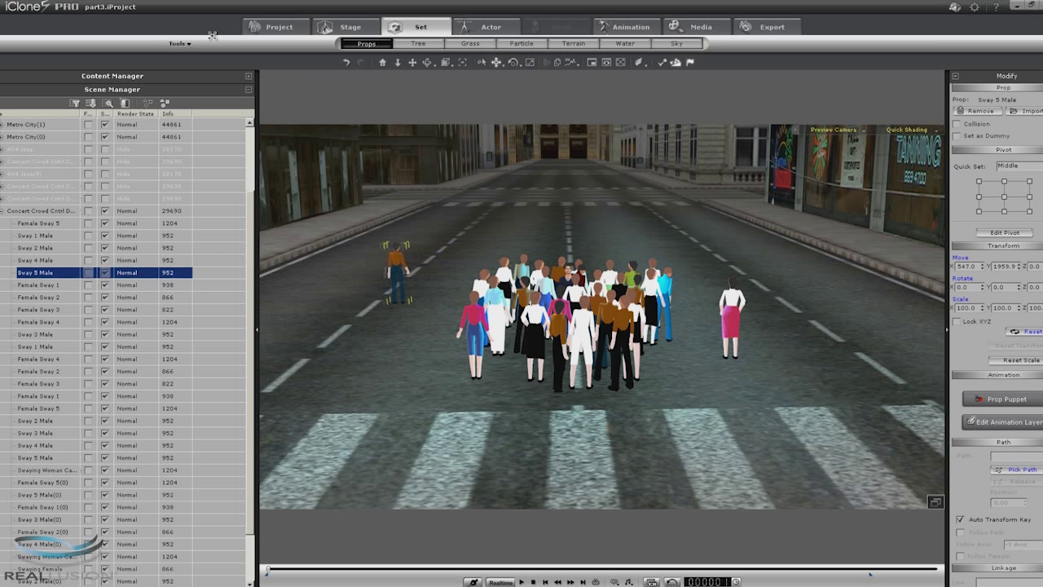
{"action": "left_click_drag", "start_coordinate": [399, 254], "coordinate": [368, 259]}
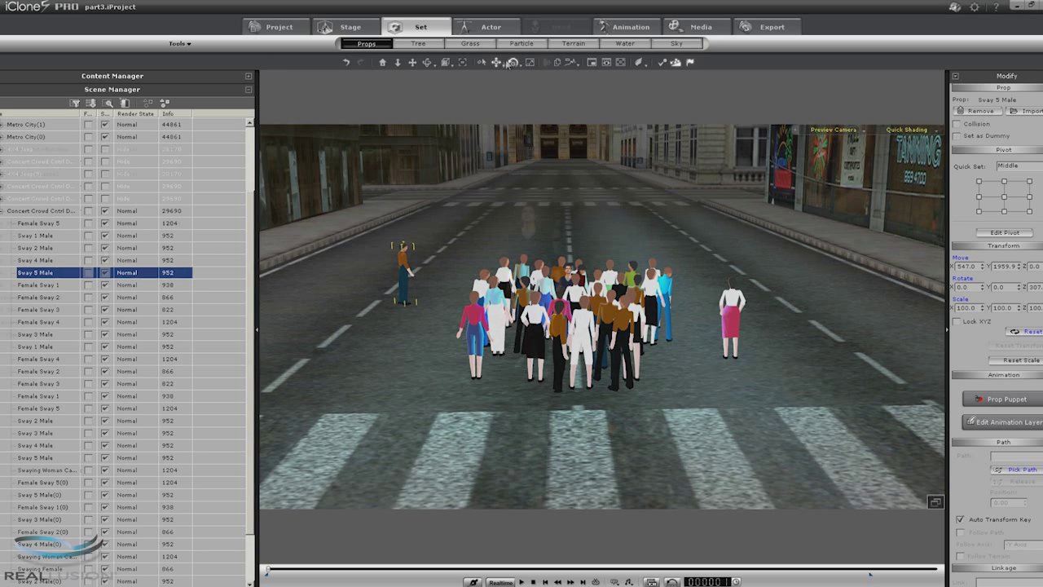
Show the two remaining hidden Concert Crowd props and switch the view to the Empire State Frame camera
{"action": "left_click", "coordinate": [107, 275]}
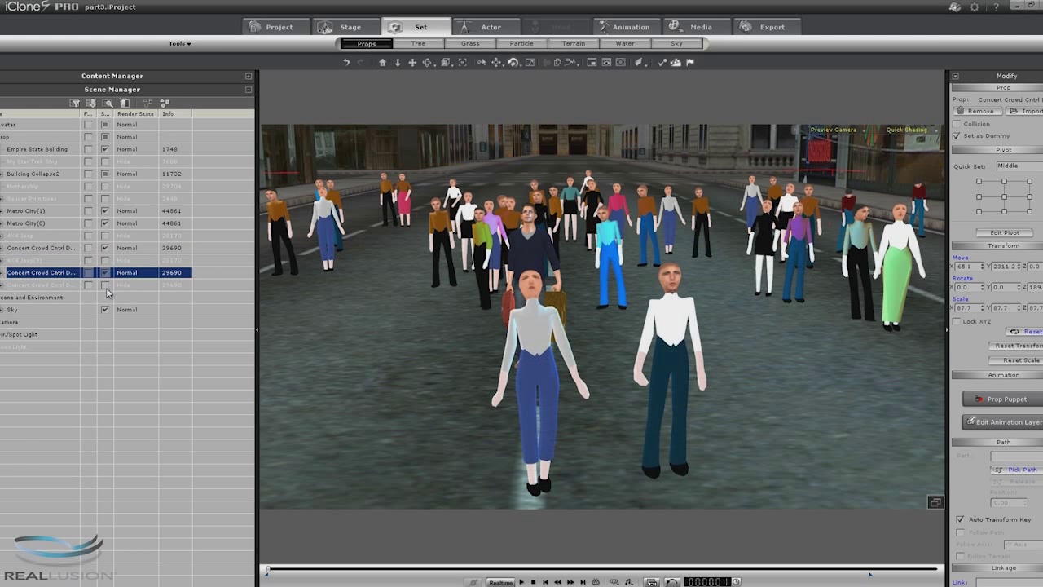
{"action": "left_click", "coordinate": [105, 285]}
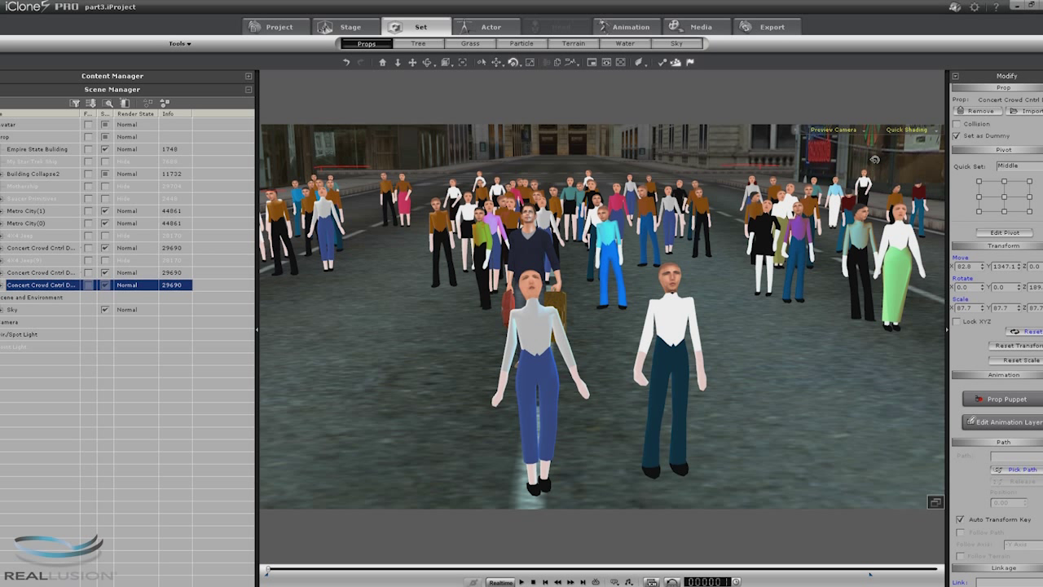
{"action": "left_click", "coordinate": [866, 130]}
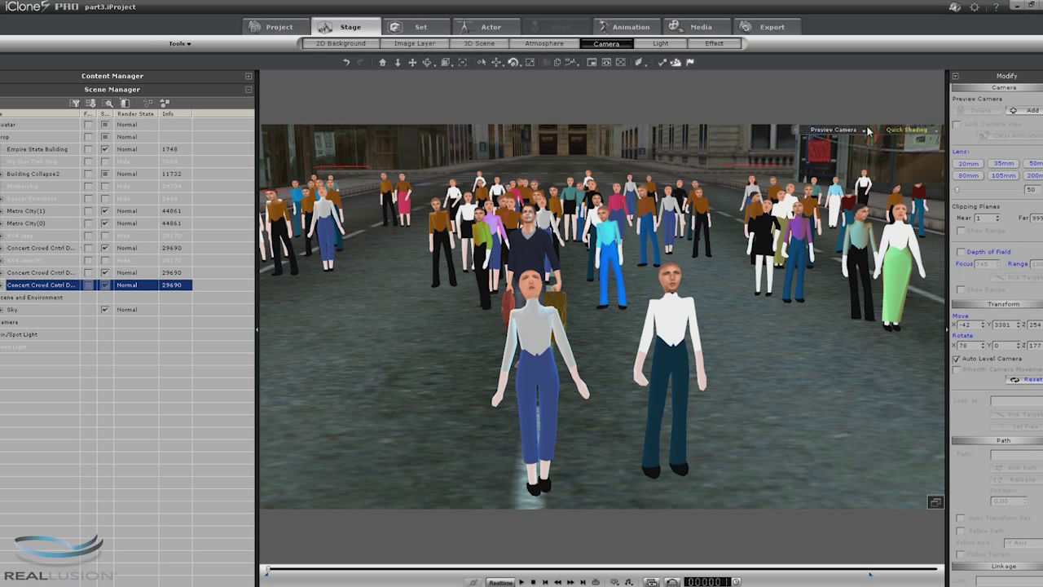
{"action": "left_click", "coordinate": [866, 131]}
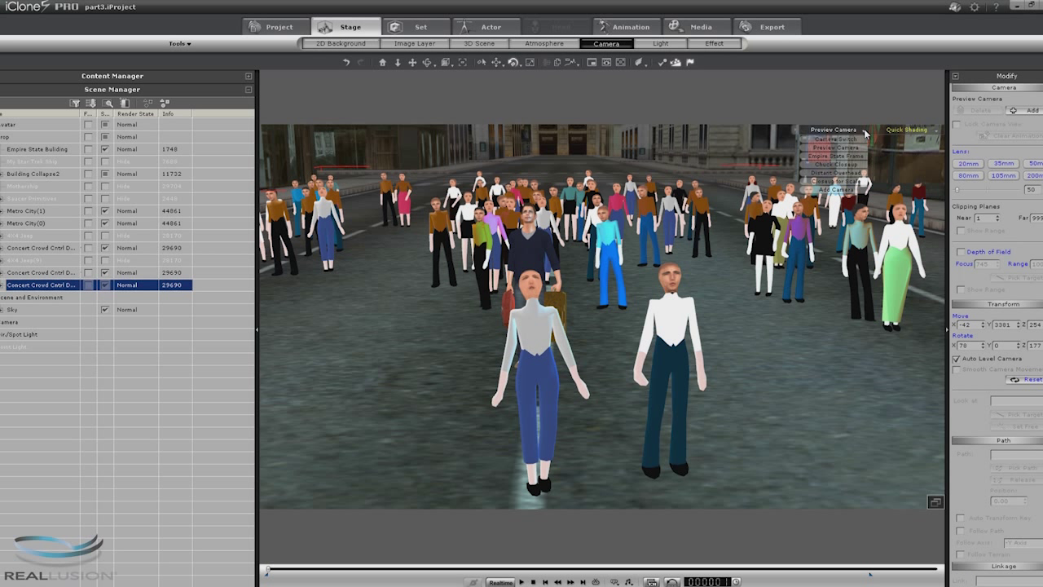
{"action": "left_click", "coordinate": [835, 155]}
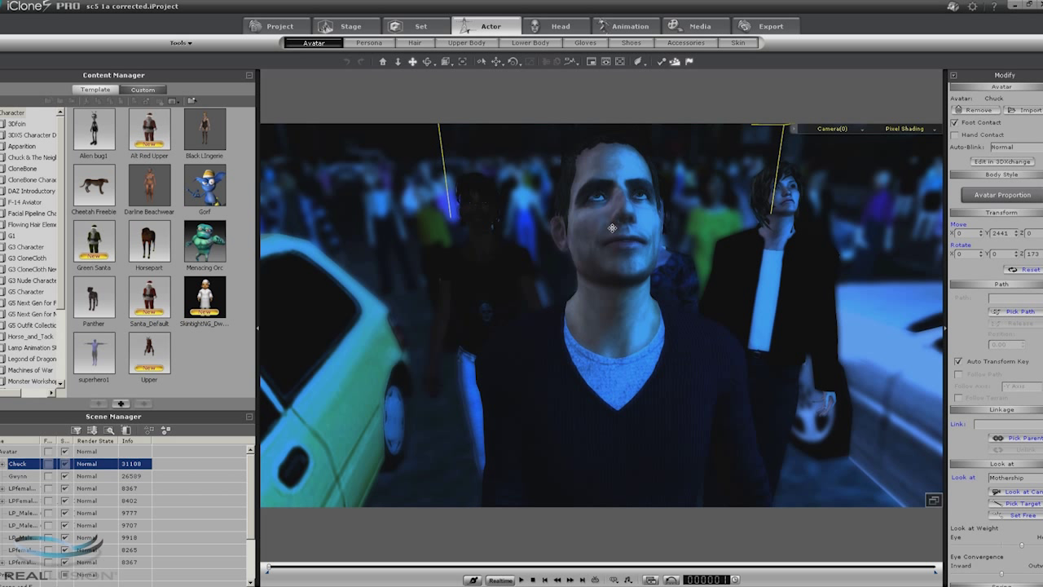
Open facial puppeteering for the Chuck avatar and choose the 01_Chuck face profile
{"action": "left_click", "coordinate": [630, 25]}
{"action": "left_click", "coordinate": [523, 43]}
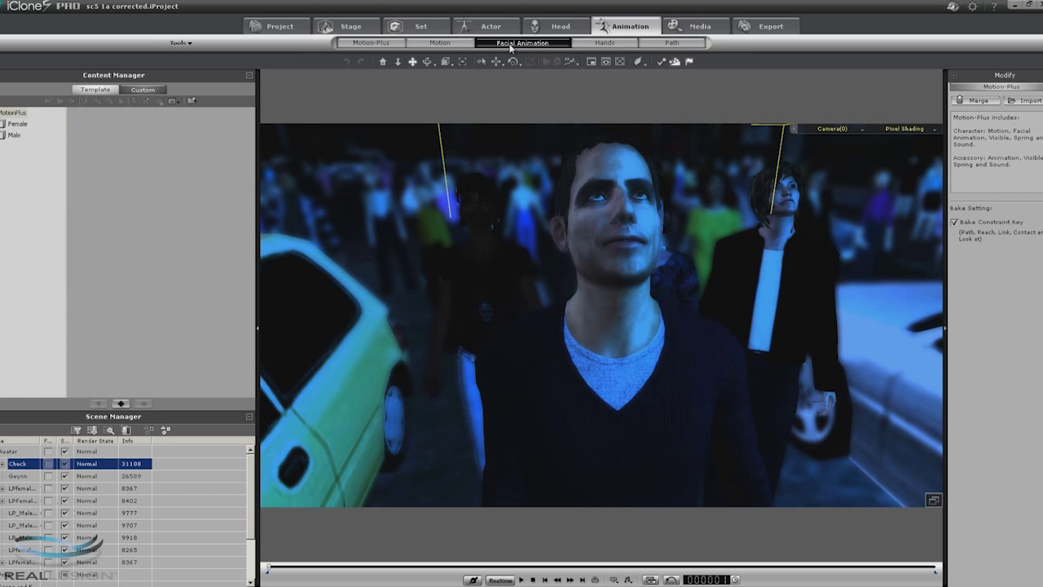
{"action": "left_click", "coordinate": [1005, 440]}
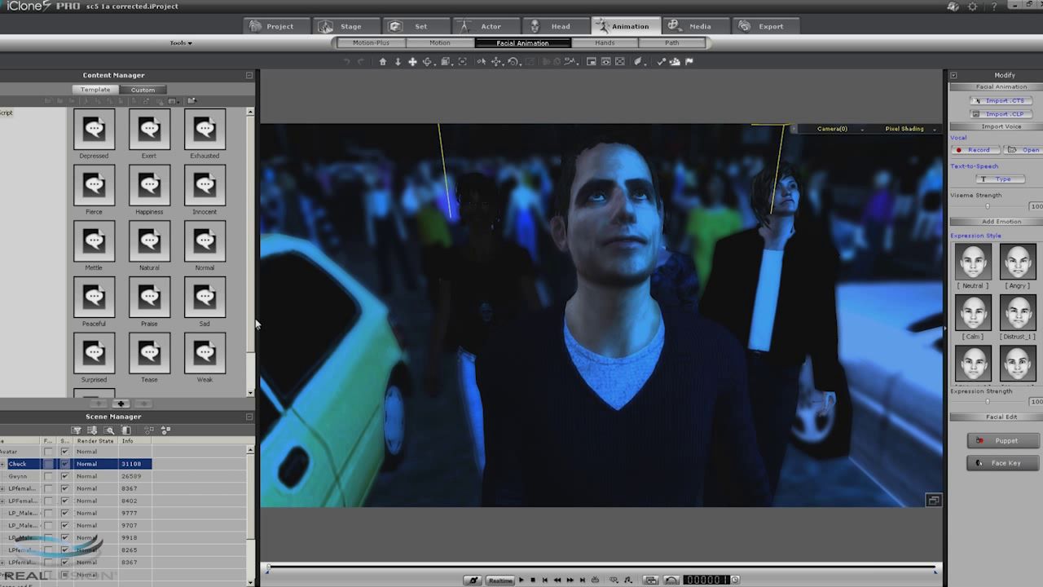
{"action": "left_click", "coordinate": [30, 67]}
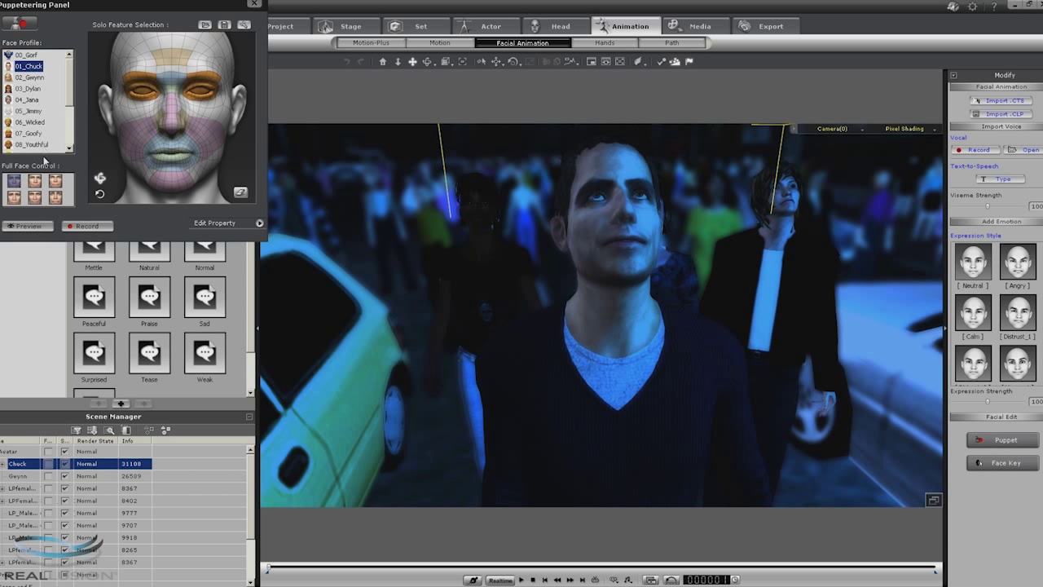
Preview the Angry full-face puppeteering control on the Chuck avatar, then stop the preview
{"action": "left_click", "coordinate": [15, 197]}
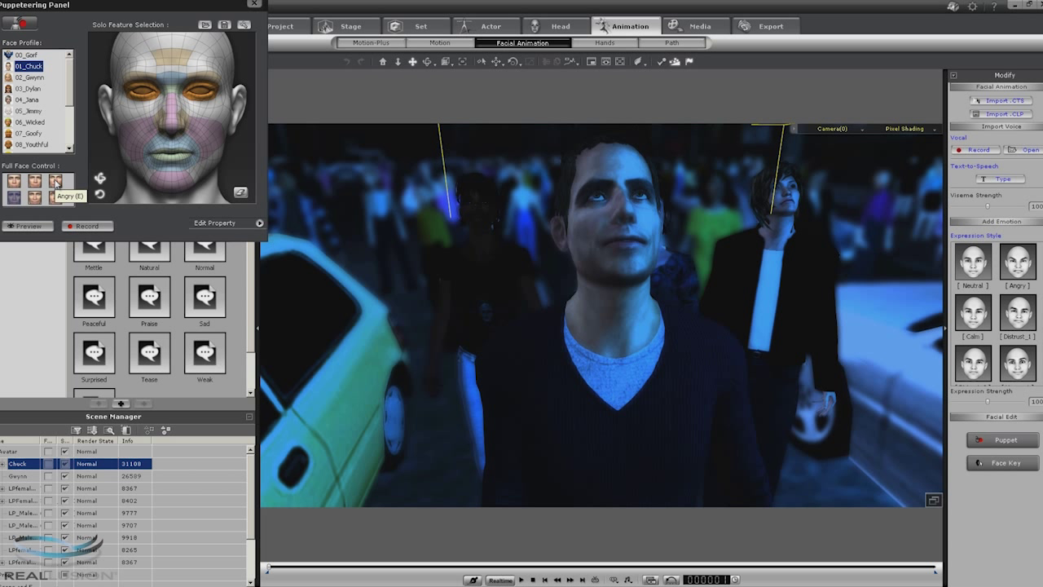
{"action": "left_click", "coordinate": [55, 183]}
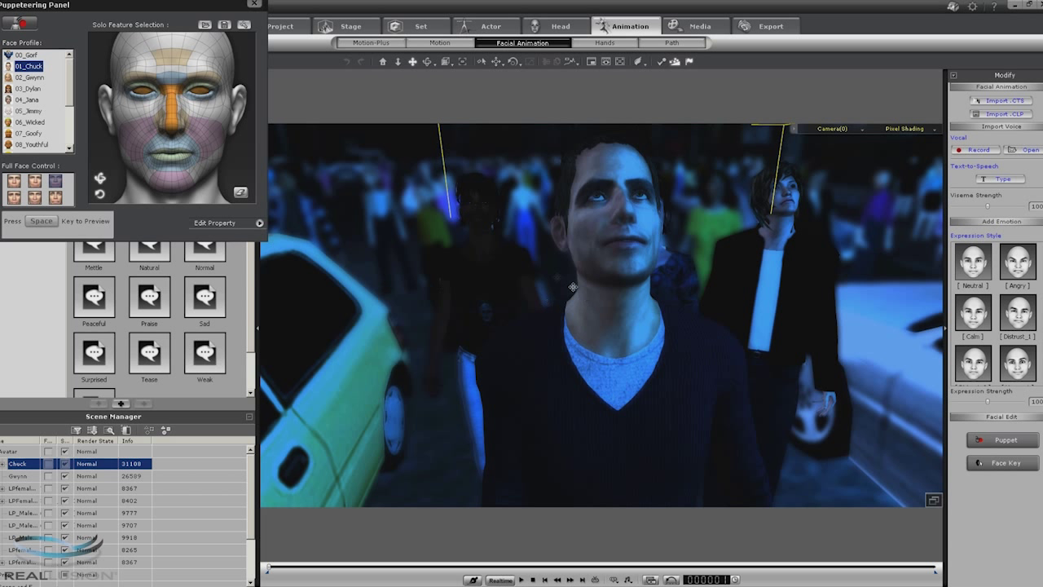
{"action": "key", "text": "space"}
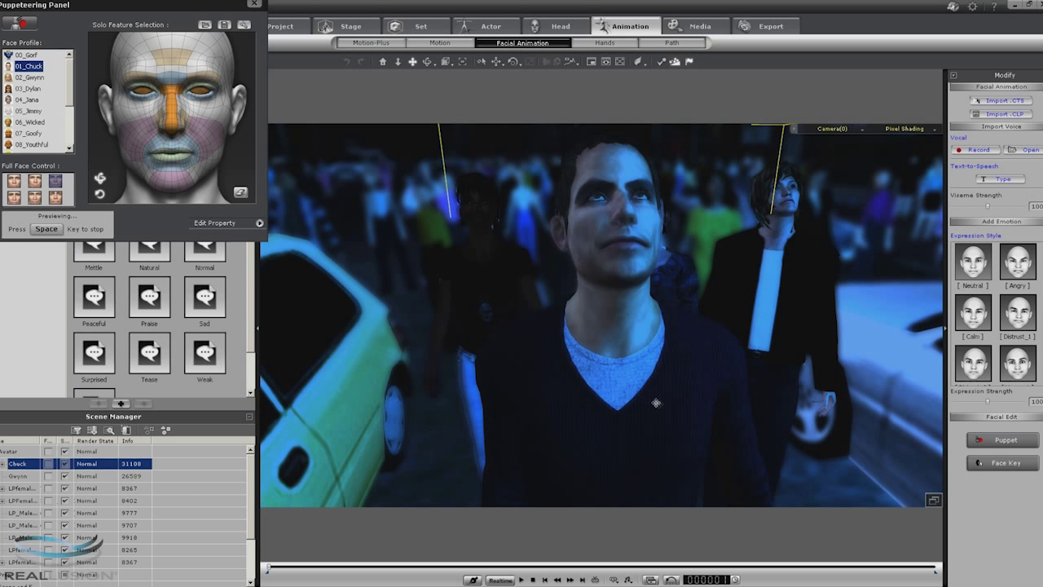
{"action": "key", "text": "space"}
Preview the first full-face control in the second row on Chuck, stop it, and close facial puppeteering
{"action": "left_click", "coordinate": [14, 198]}
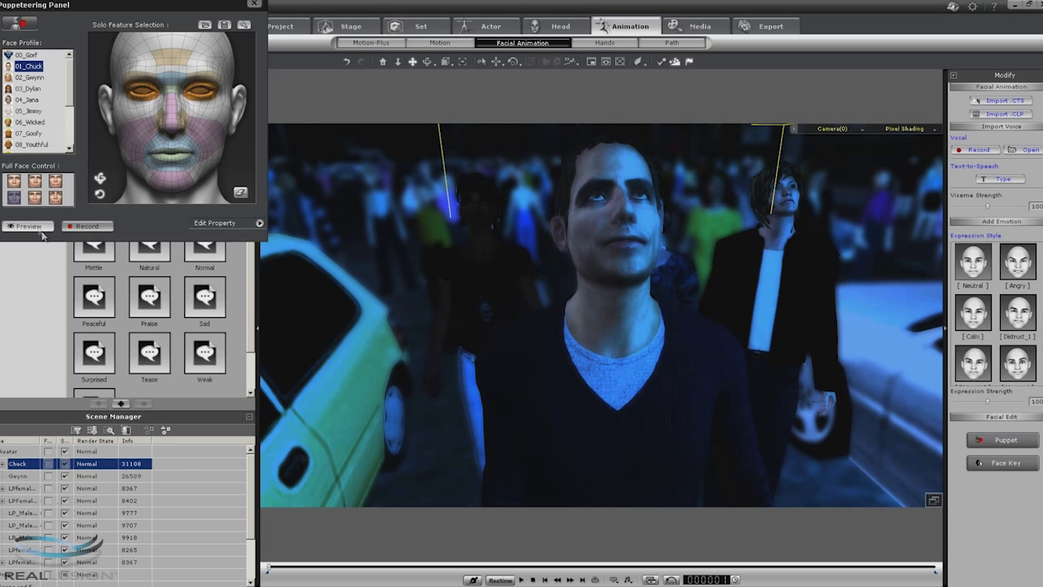
{"action": "left_click", "coordinate": [41, 230]}
{"action": "key", "text": "space"}
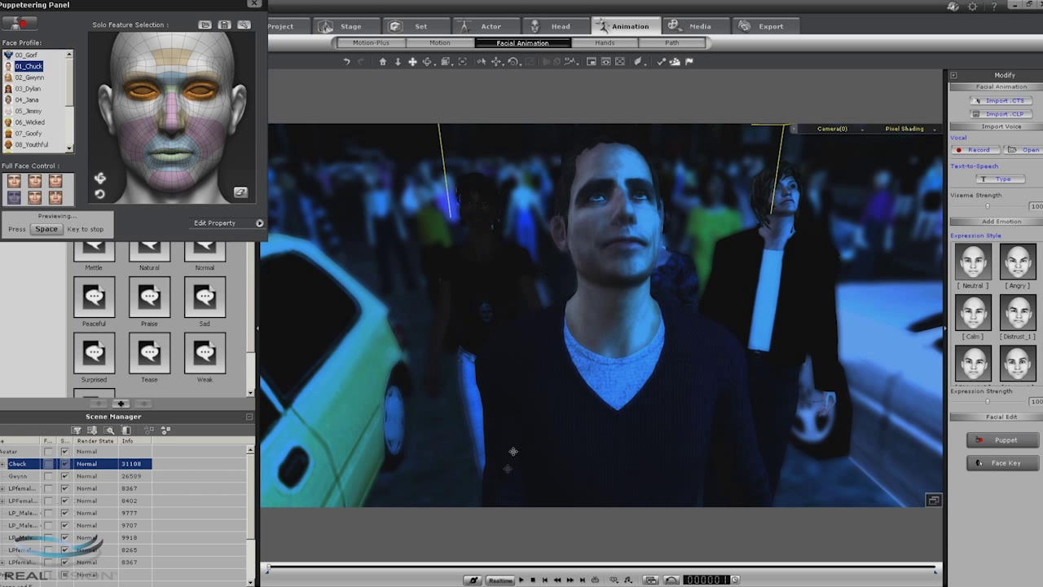
{"action": "key", "text": "space"}
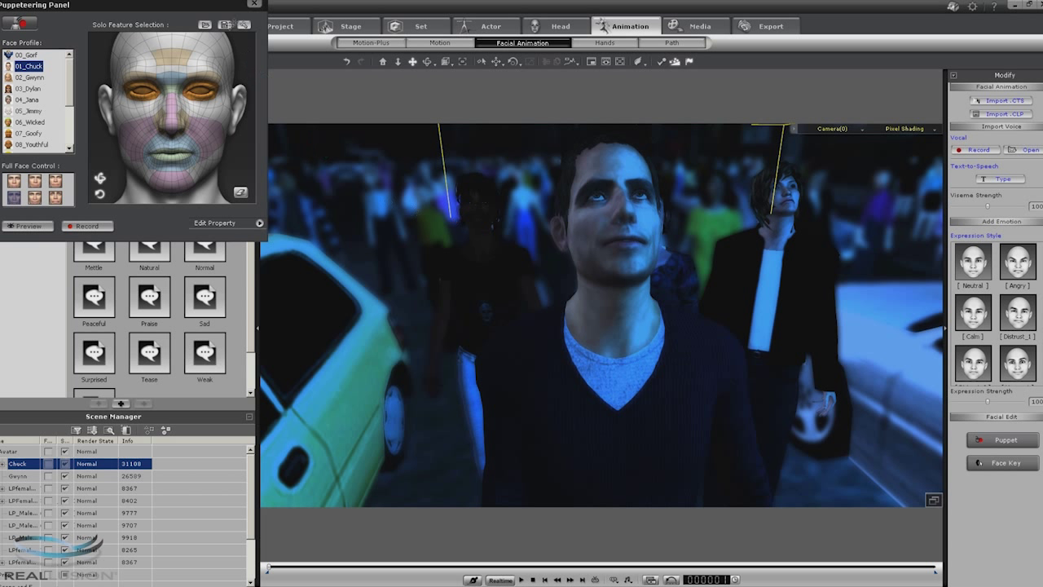
{"action": "left_click", "coordinate": [255, 5]}
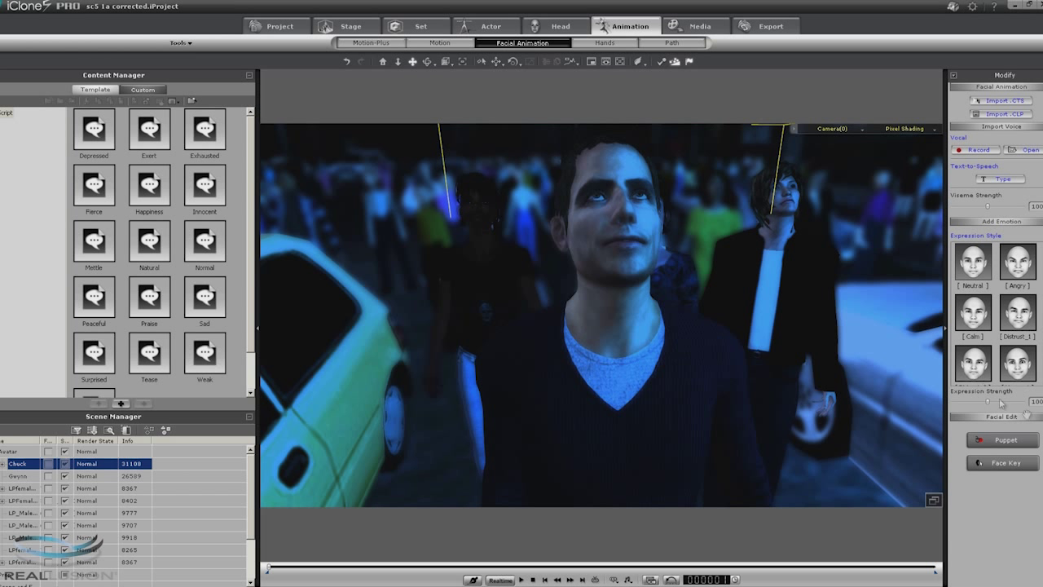
Use Face Key to pull Chuck's mouth and chin downward at frame 47, and play the animation from the start
{"action": "left_click", "coordinate": [994, 462]}
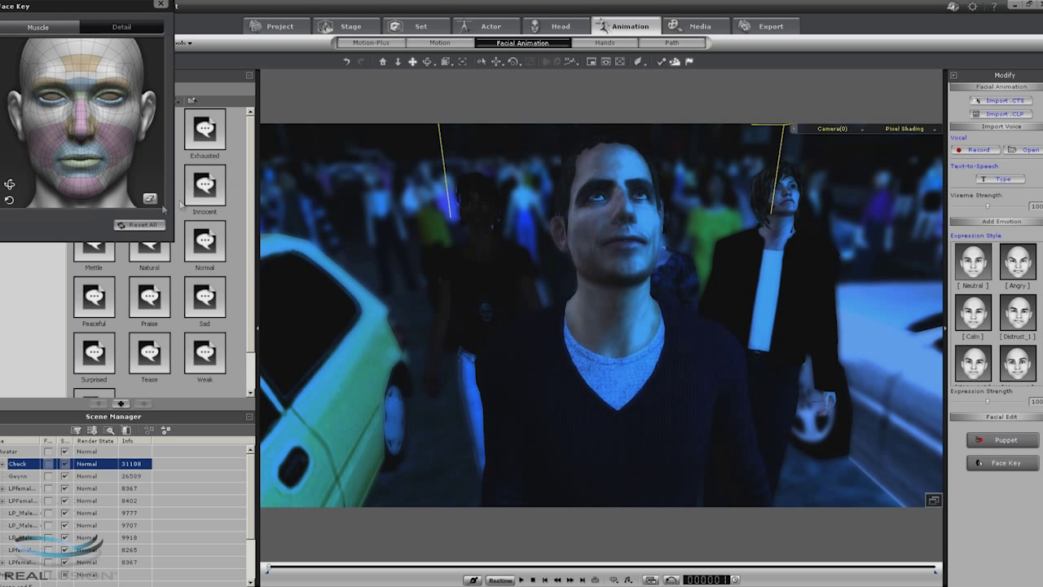
{"action": "left_click", "coordinate": [101, 169]}
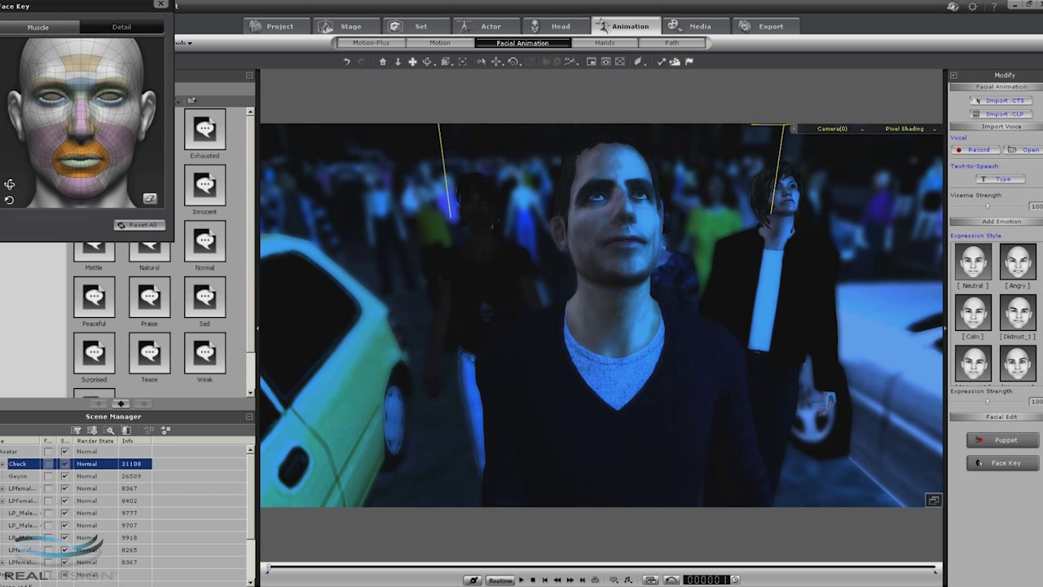
{"action": "left_click_drag", "start_coordinate": [276, 570], "coordinate": [290, 571]}
{"action": "left_click_drag", "start_coordinate": [104, 165], "coordinate": [108, 208]}
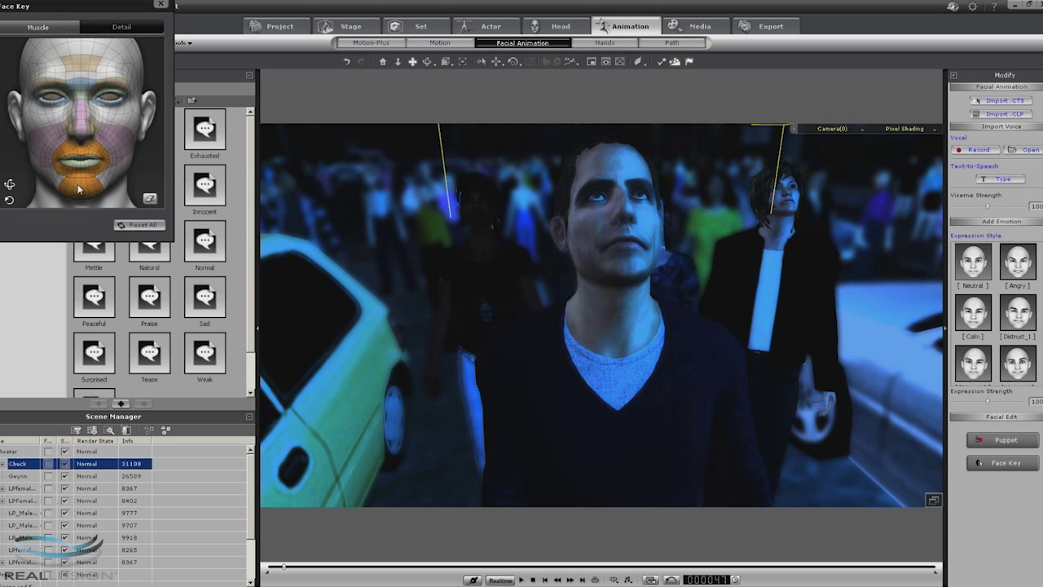
{"action": "left_click_drag", "start_coordinate": [79, 189], "coordinate": [84, 284]}
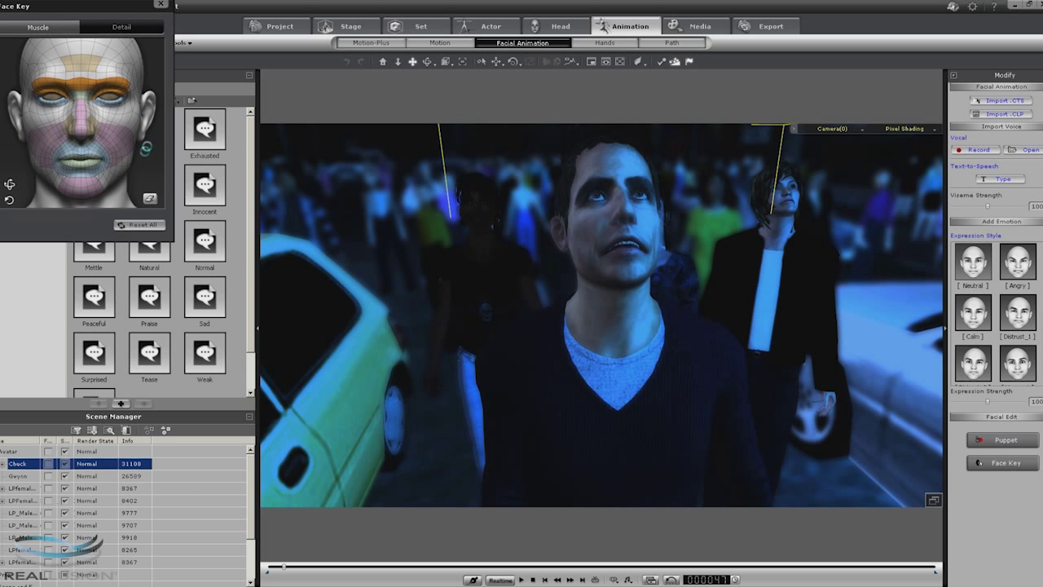
{"action": "left_click", "coordinate": [545, 579]}
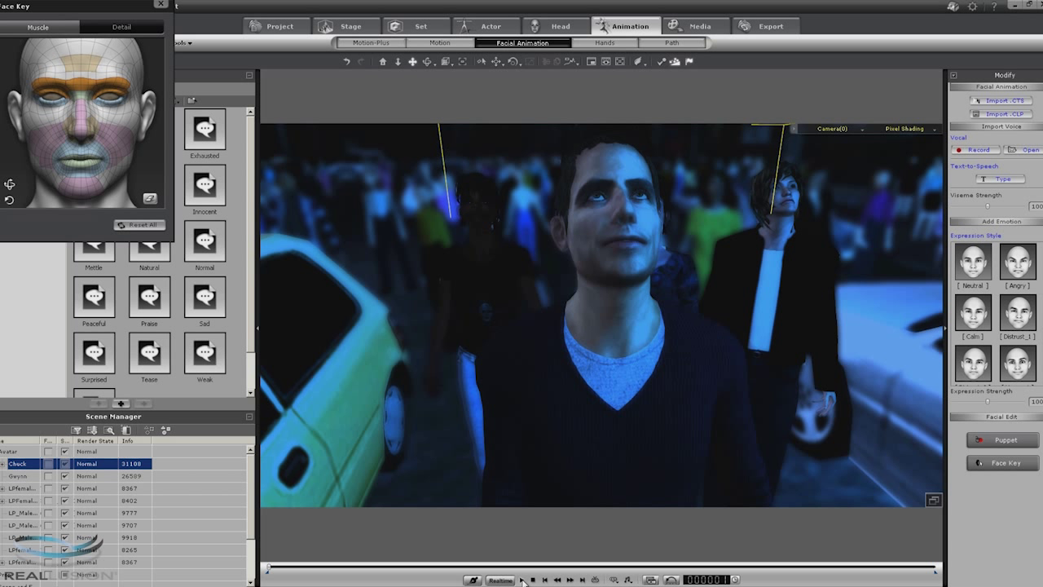
{"action": "left_click", "coordinate": [522, 579]}
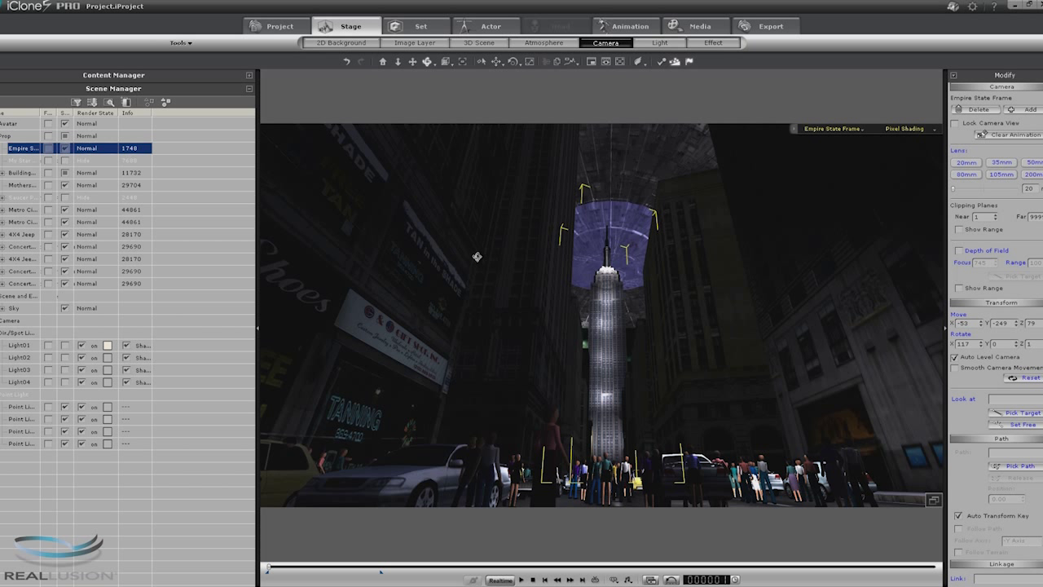
Browse the Environment particle templates and select the Fog effect
{"action": "left_click", "coordinate": [250, 77]}
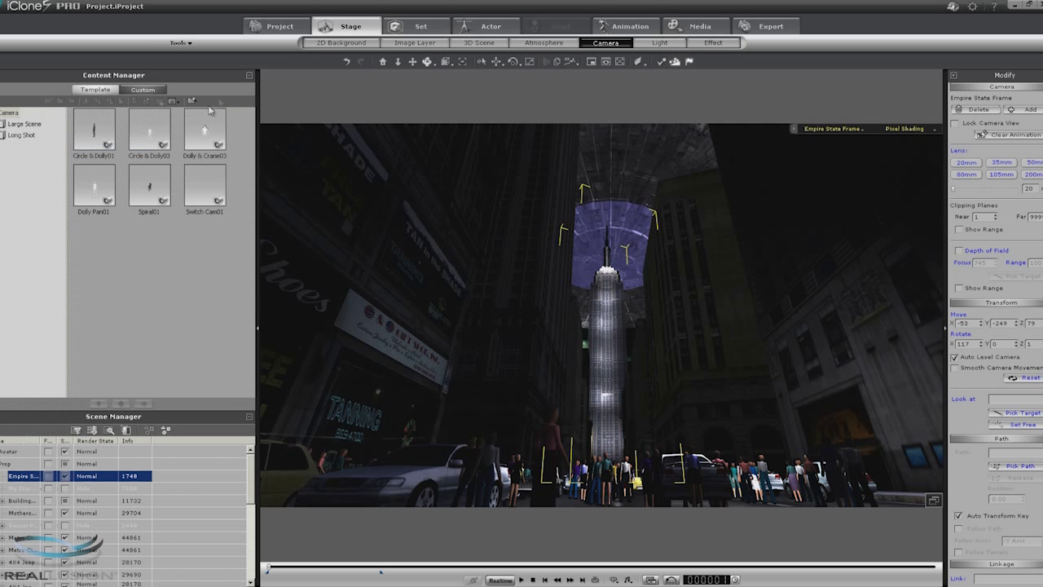
{"action": "left_click", "coordinate": [420, 26]}
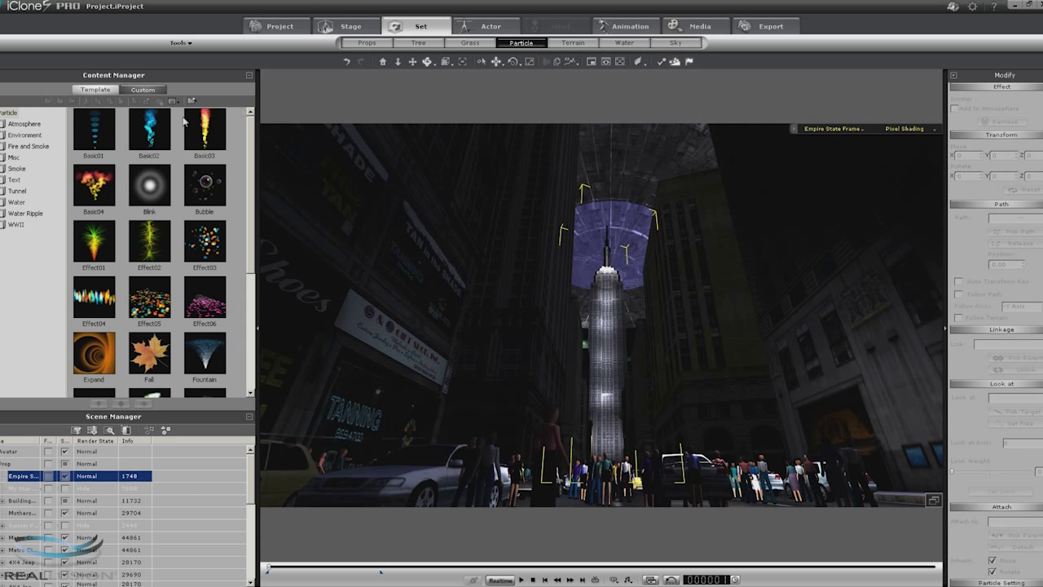
{"action": "left_click", "coordinate": [30, 135]}
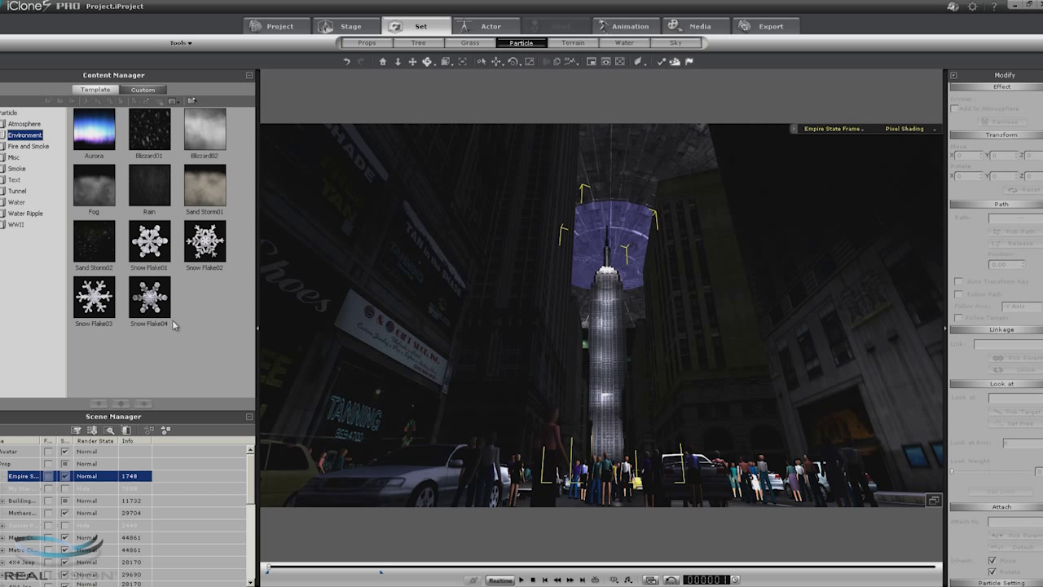
{"action": "left_click", "coordinate": [92, 198]}
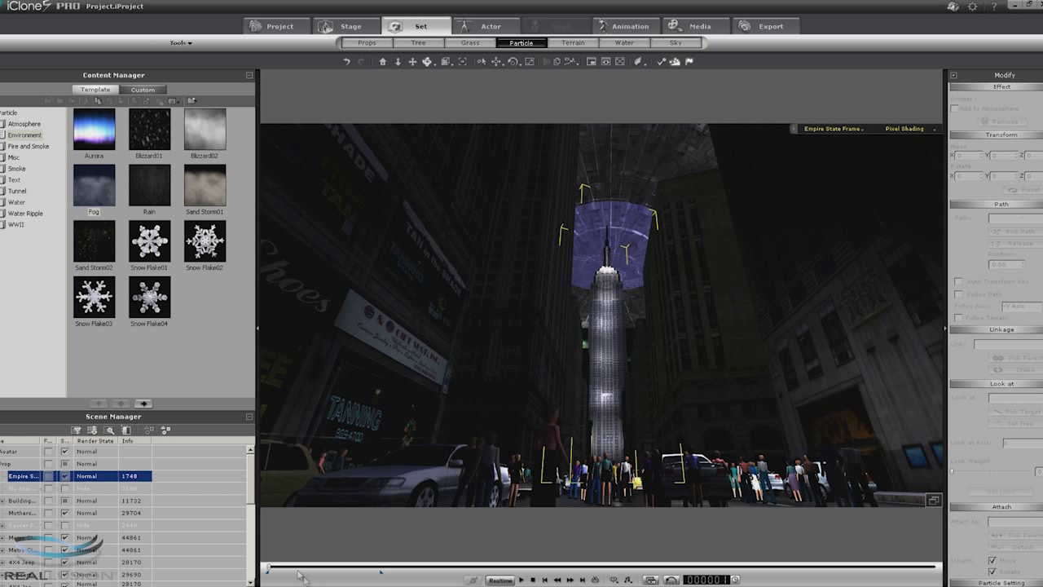
Scrub the timeline through frames 261 and 368 to review the building collapse, and list the fog emitters under the Building Collapse2 prop
{"action": "left_click_drag", "start_coordinate": [269, 569], "coordinate": [378, 582]}
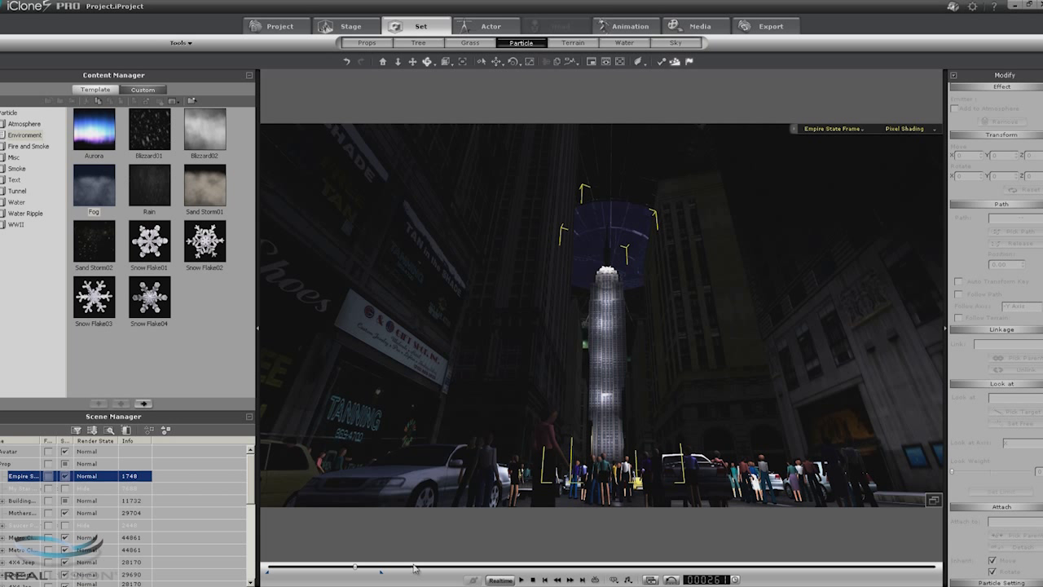
{"action": "left_click_drag", "start_coordinate": [355, 573], "coordinate": [392, 583]}
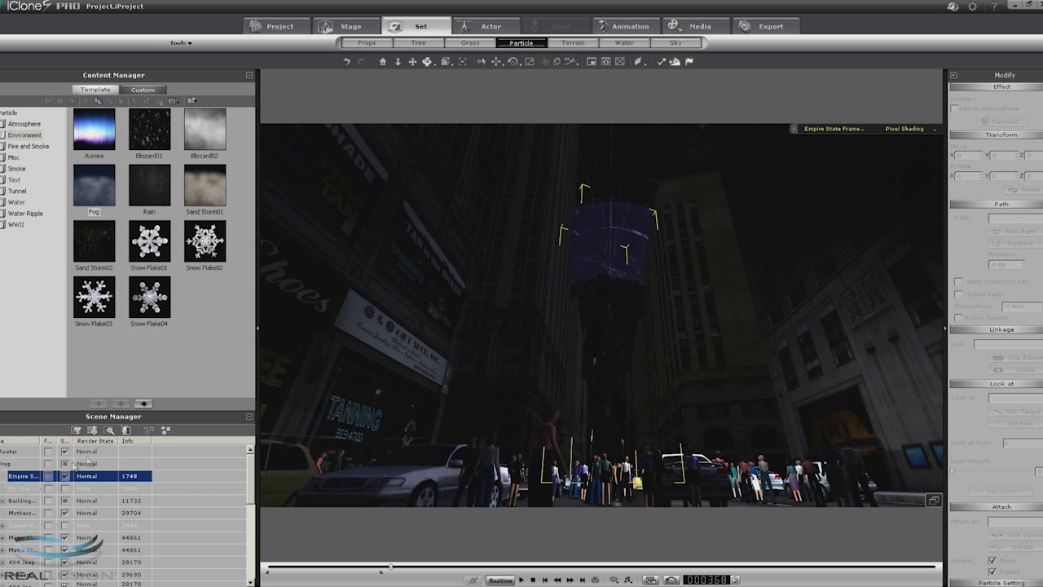
{"action": "left_click", "coordinate": [4, 502]}
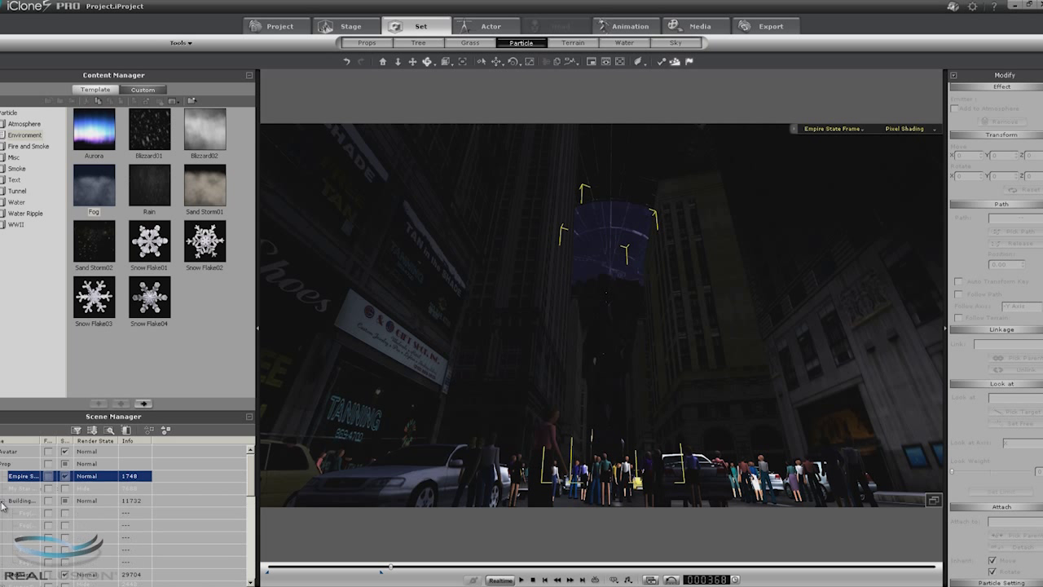
{"action": "left_click", "coordinate": [249, 76]}
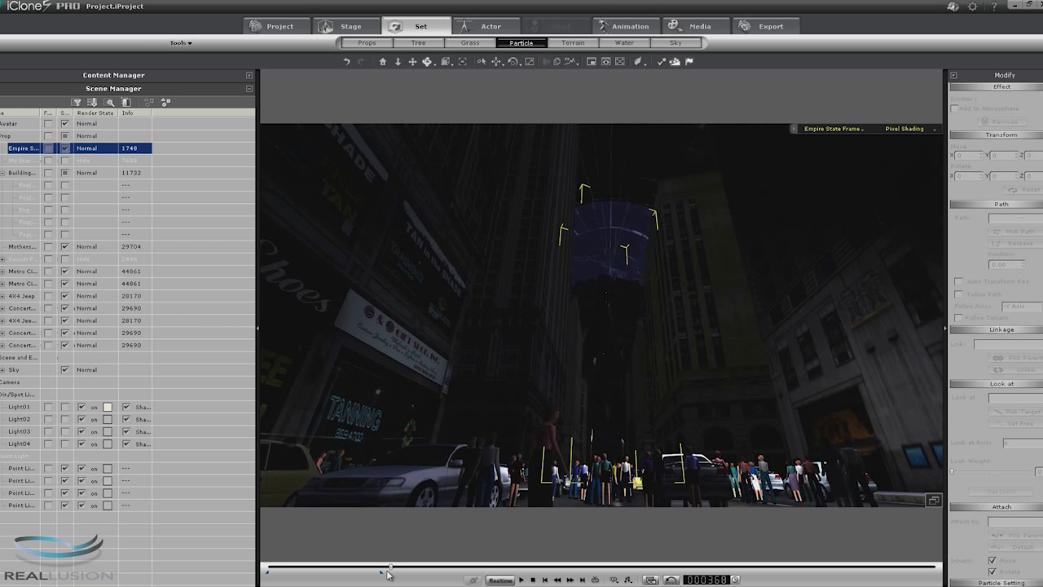
{"action": "left_click_drag", "start_coordinate": [391, 571], "coordinate": [520, 568]}
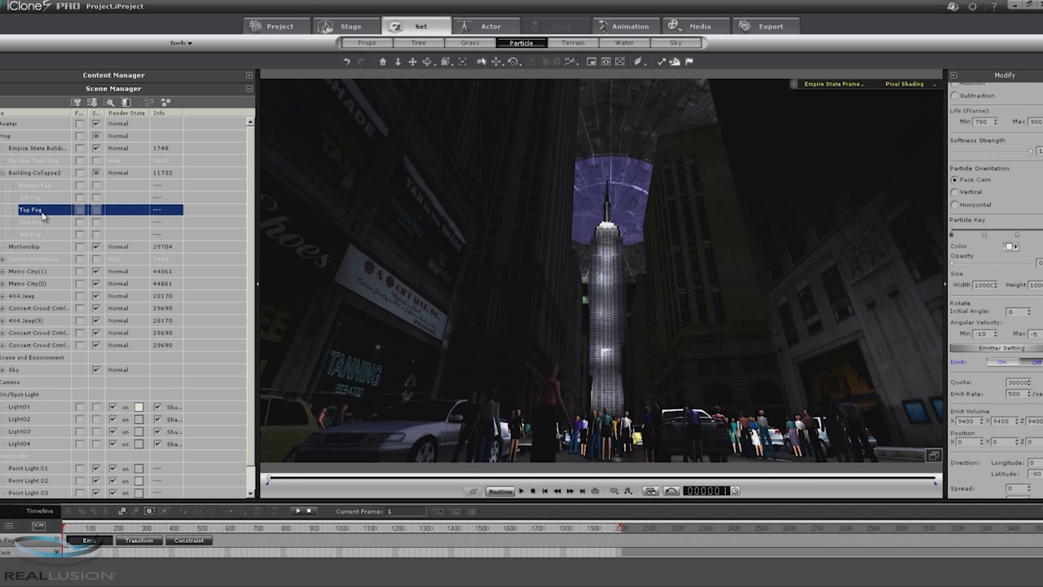
Toggle the visibility of the Top Fog, 2nd Fog and Bottom Fog emitters to check where each sits on the building
{"action": "left_click", "coordinate": [98, 212]}
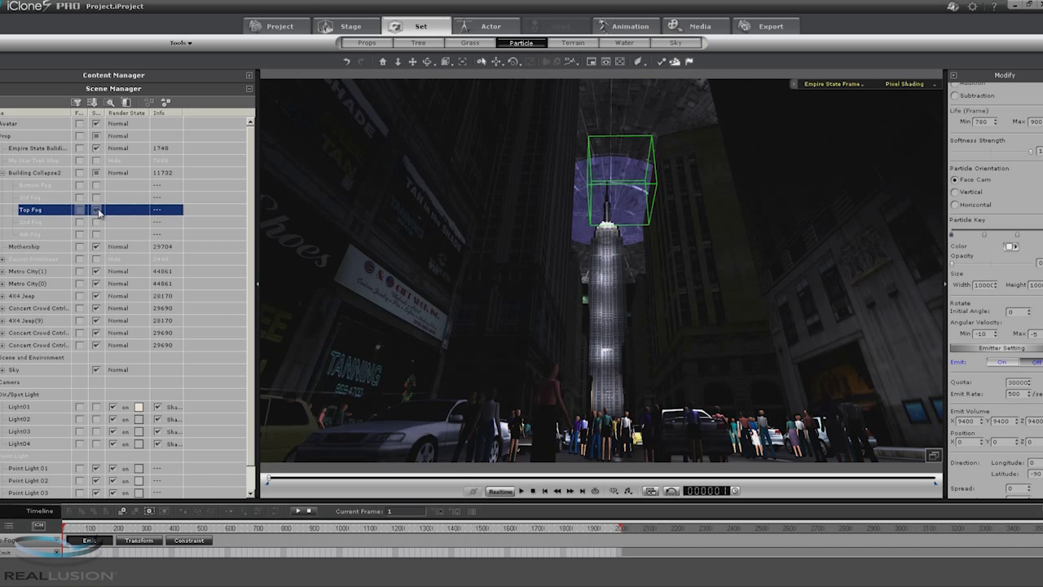
{"action": "left_click", "coordinate": [98, 211]}
{"action": "left_click", "coordinate": [98, 223]}
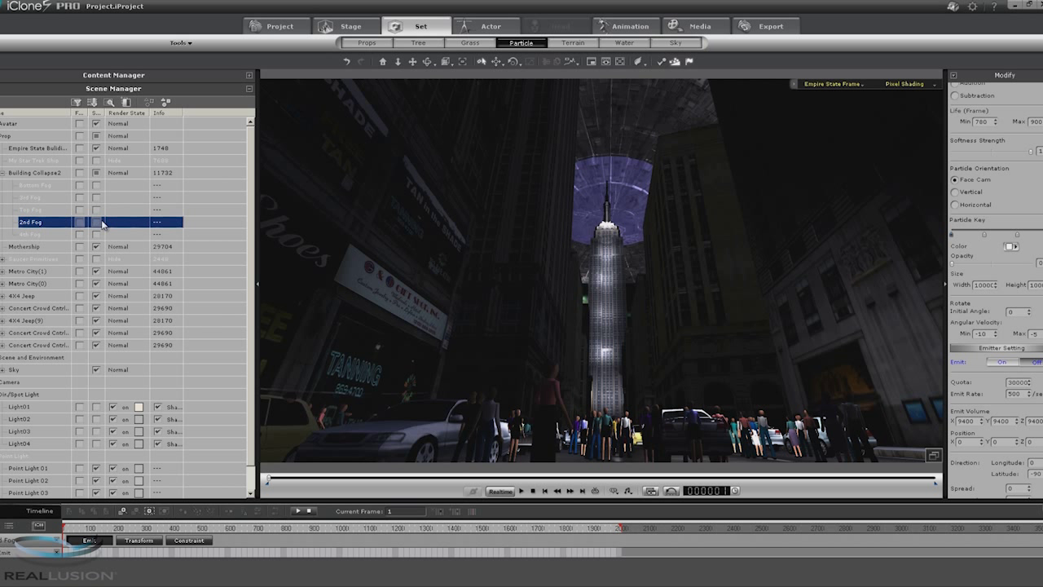
{"action": "left_click", "coordinate": [98, 222]}
{"action": "left_click", "coordinate": [96, 186]}
{"action": "left_click", "coordinate": [96, 187]}
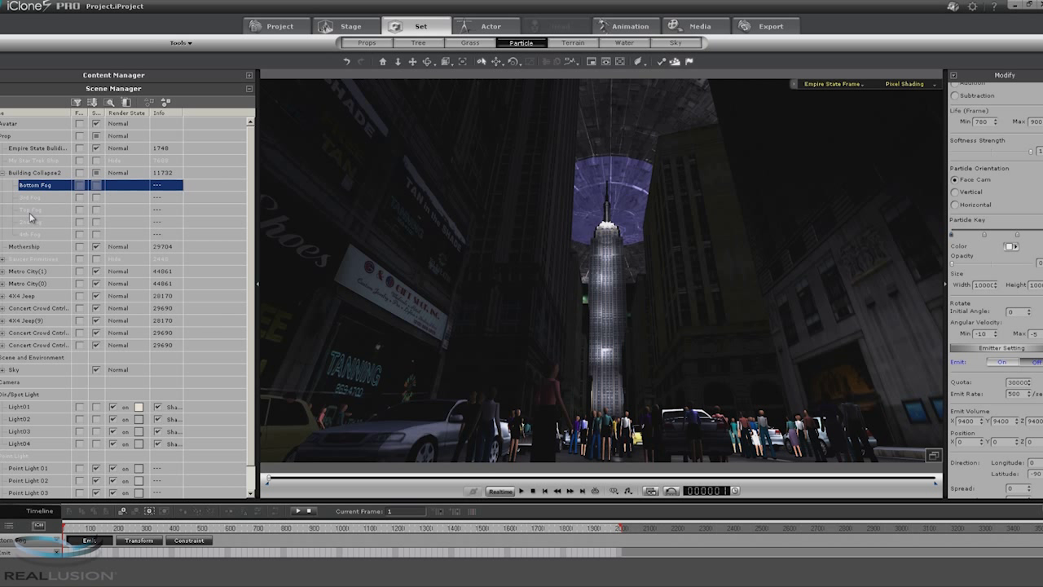
Turn on emission for the Top Fog emitter at frame 120
{"action": "left_click", "coordinate": [29, 209]}
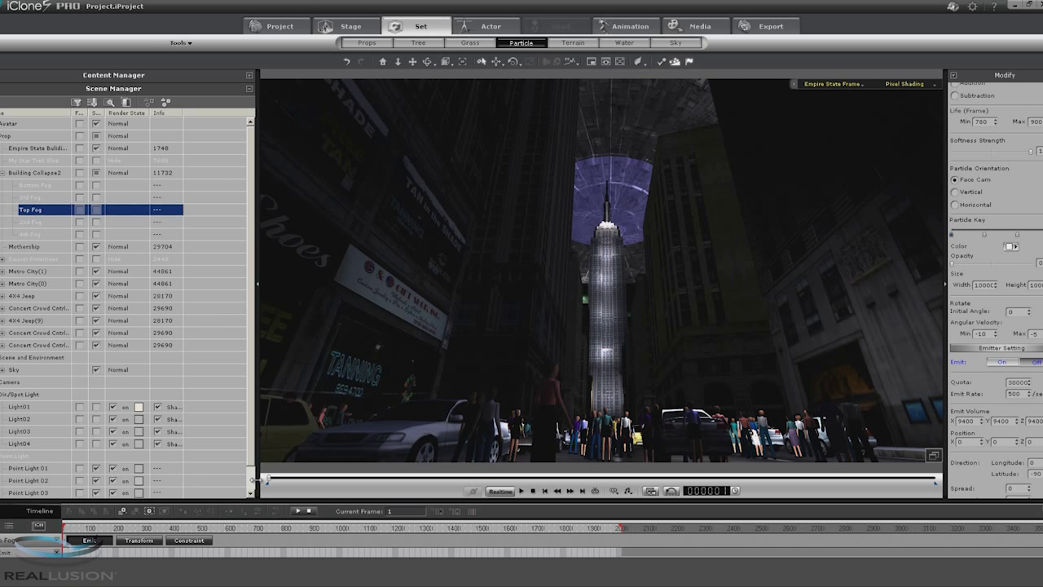
{"action": "left_click_drag", "start_coordinate": [271, 482], "coordinate": [308, 482]}
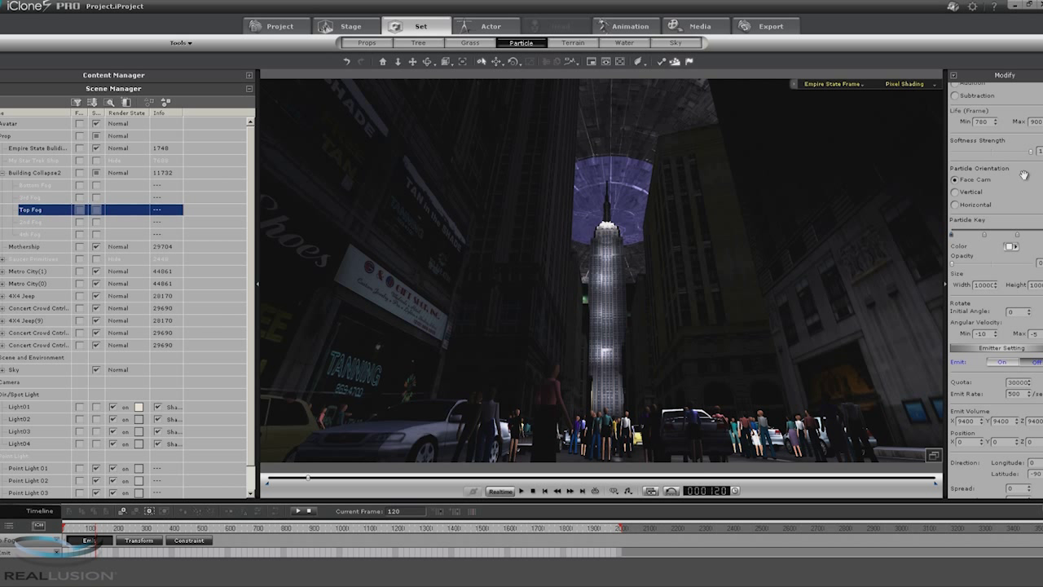
{"action": "left_click", "coordinate": [1003, 363]}
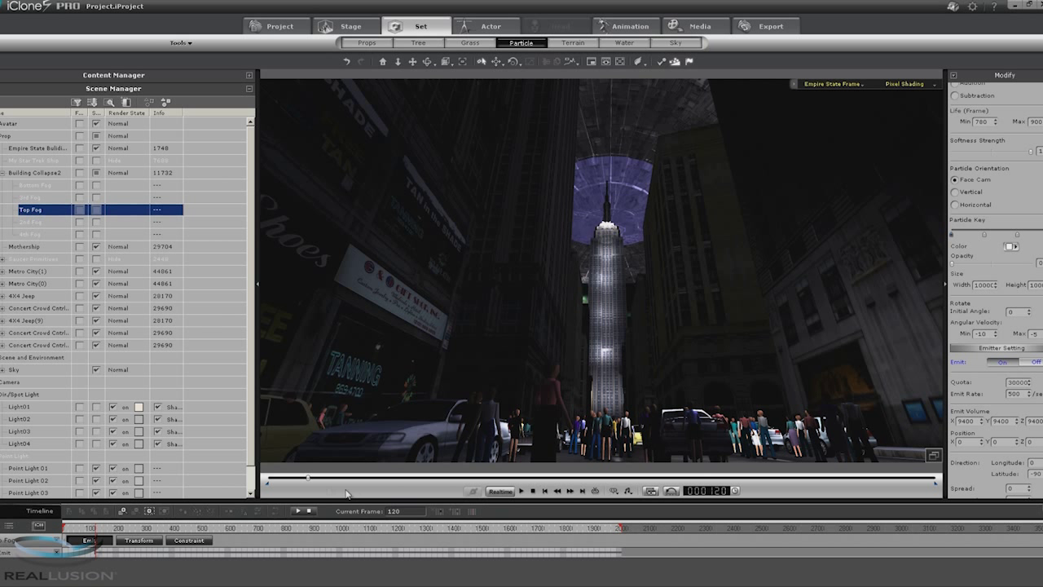
Turn on emission for the 2nd Fog emitter at frame 182
{"action": "left_click_drag", "start_coordinate": [310, 481], "coordinate": [328, 479]}
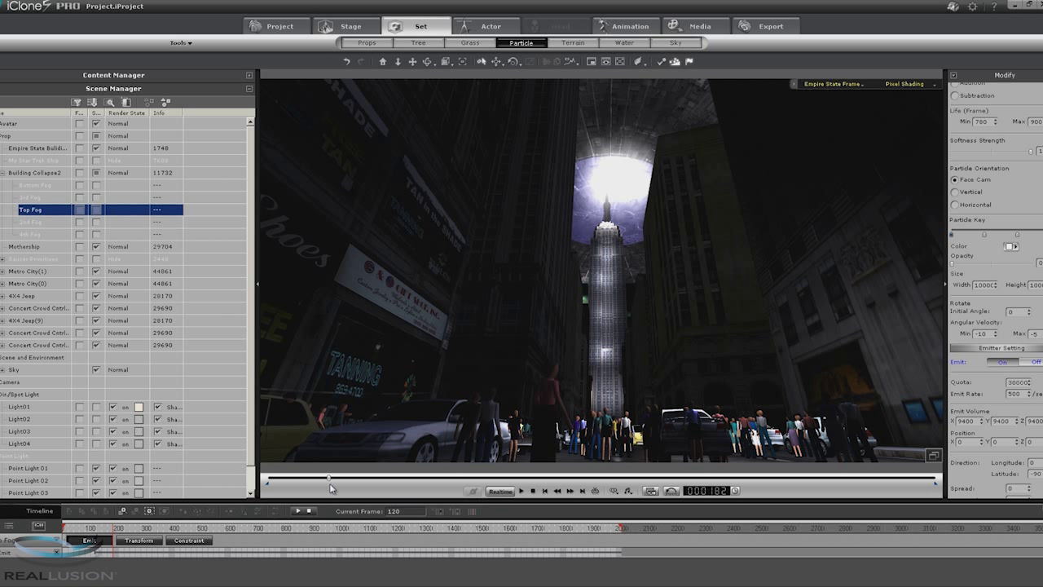
{"action": "left_click", "coordinate": [39, 222]}
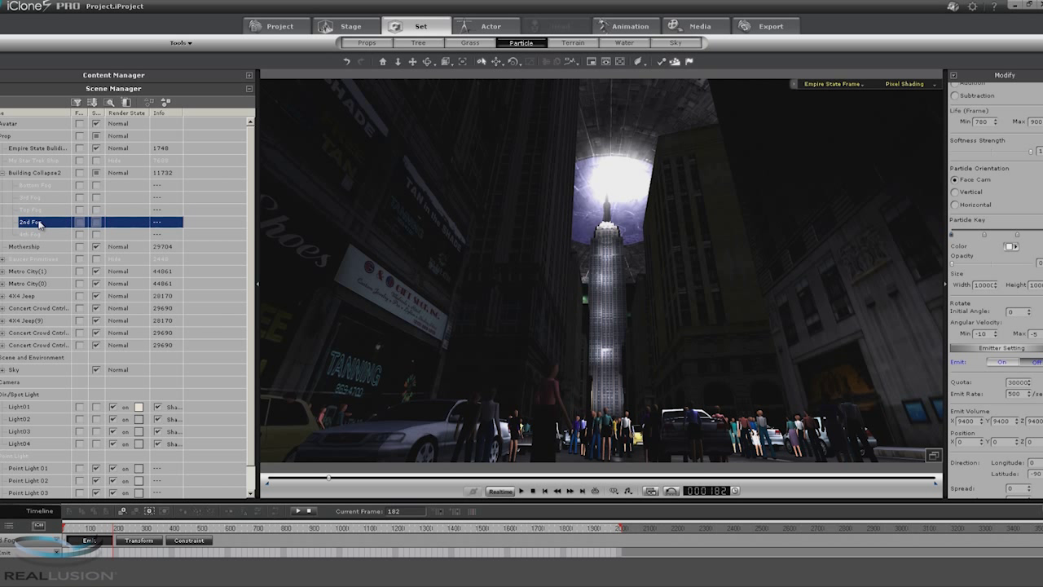
{"action": "left_click", "coordinate": [1003, 364]}
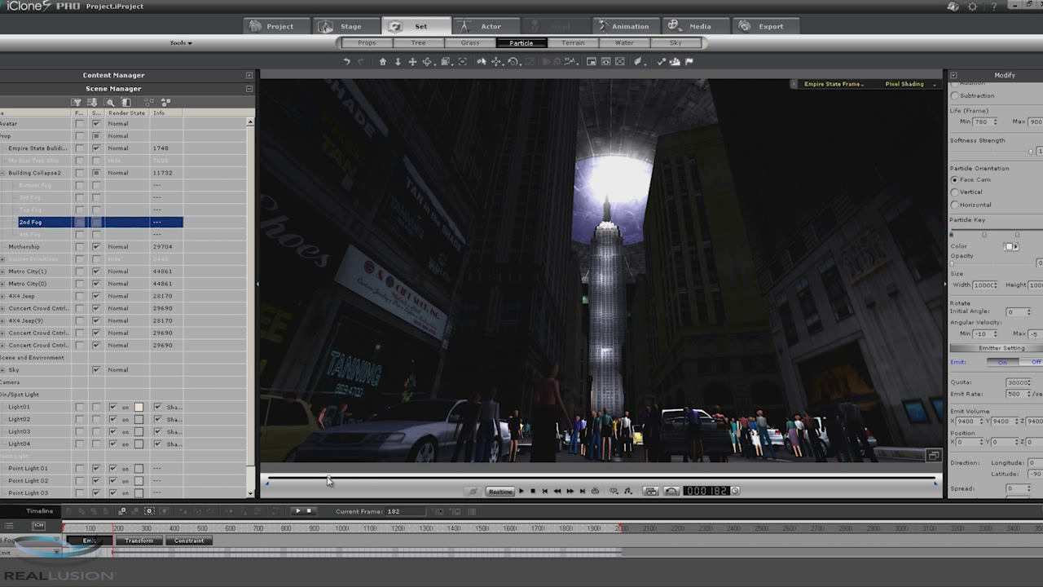
Turn on emission for the 3rd Fog emitter at frame 277 and for the 4th Fog emitter at frame 370
{"action": "left_click_drag", "start_coordinate": [329, 481], "coordinate": [361, 479]}
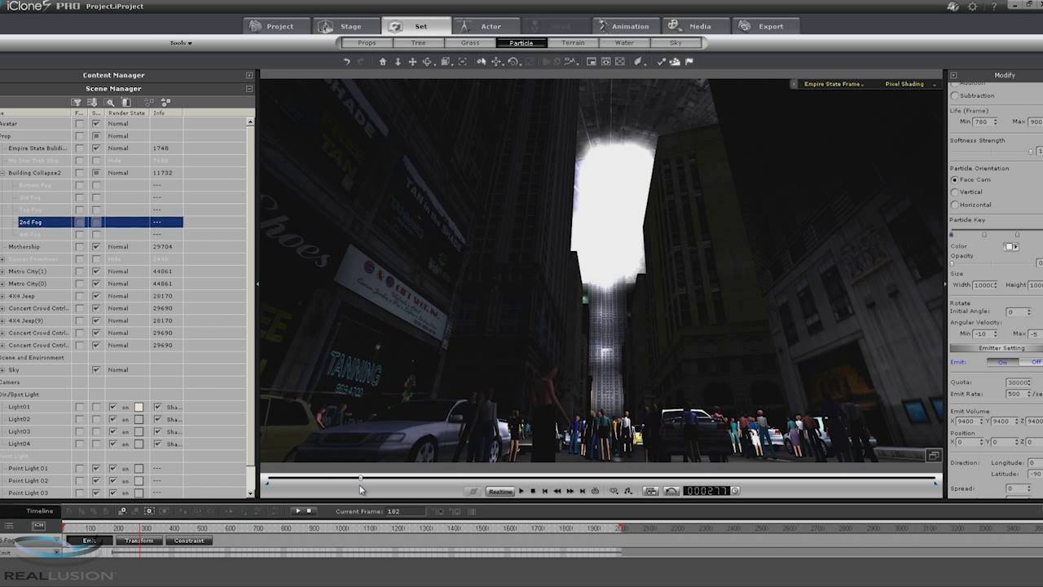
{"action": "left_click", "coordinate": [37, 198]}
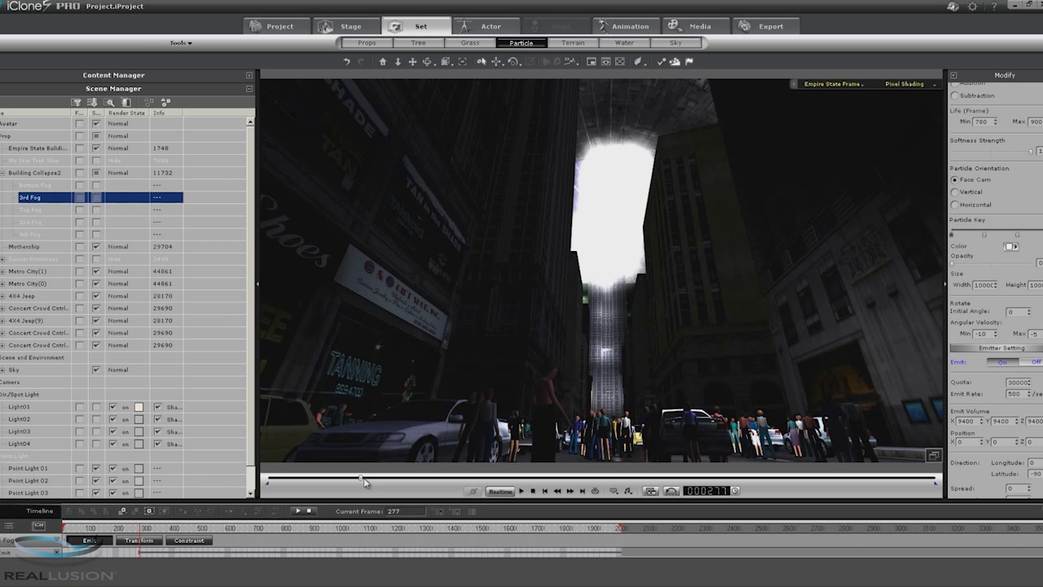
{"action": "left_click_drag", "start_coordinate": [360, 479], "coordinate": [391, 479]}
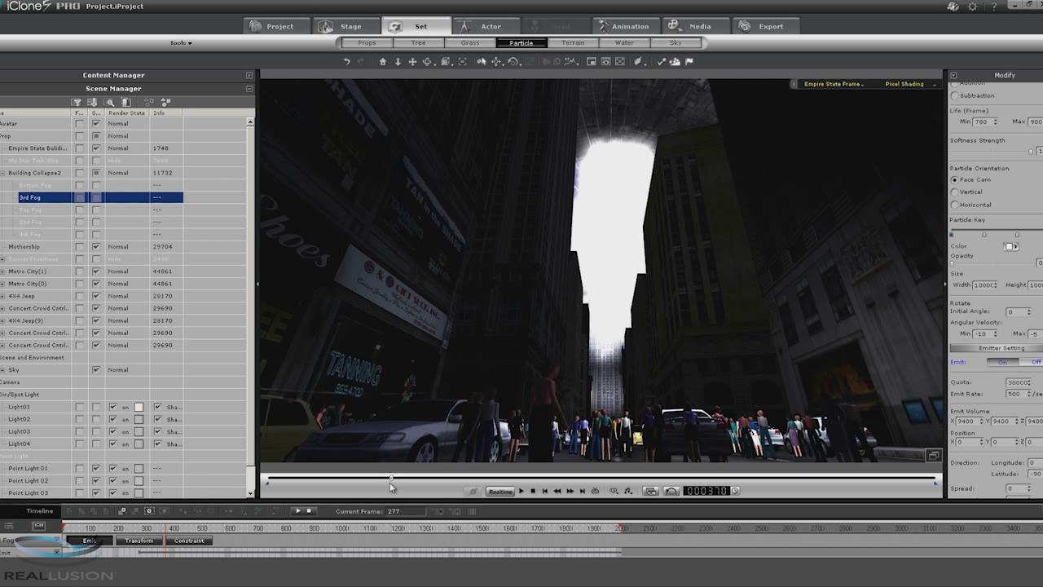
{"action": "left_click", "coordinate": [38, 236]}
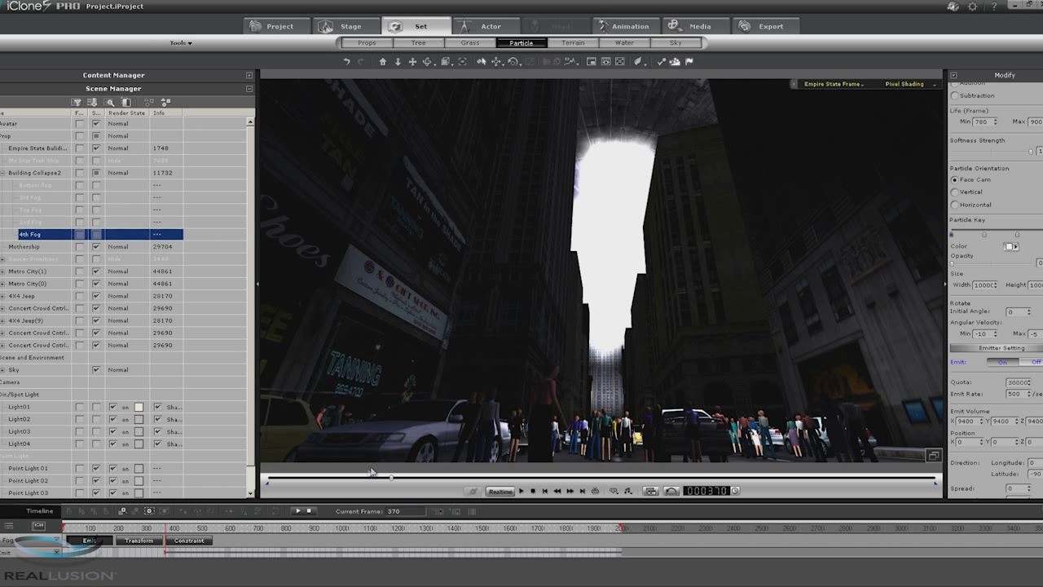
Turn on emission for the Bottom Fog emitter at frame 471, and play the animation from the start
{"action": "left_click", "coordinate": [425, 480]}
{"action": "left_click", "coordinate": [34, 186]}
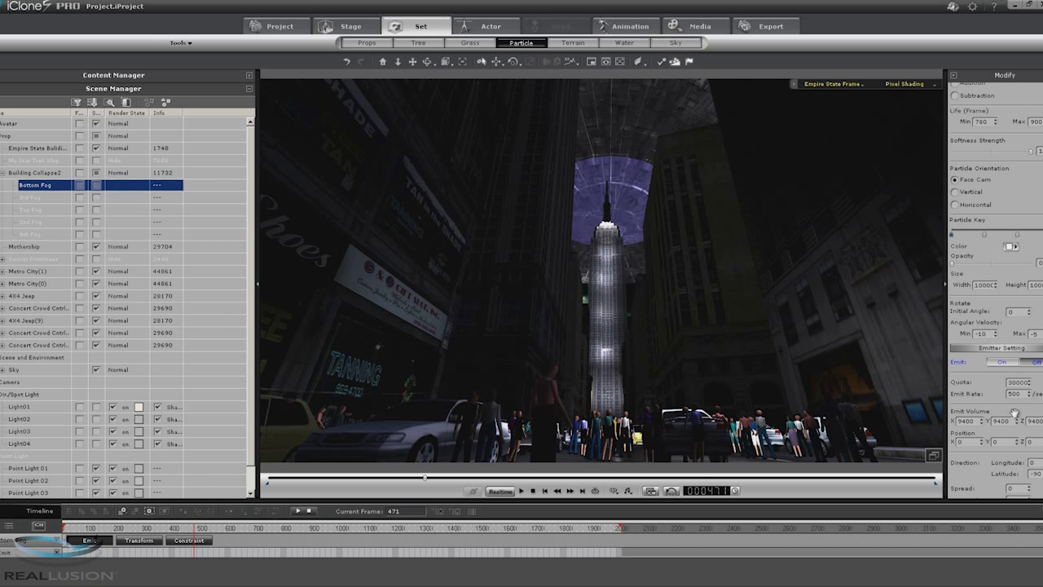
{"action": "left_click", "coordinate": [999, 364]}
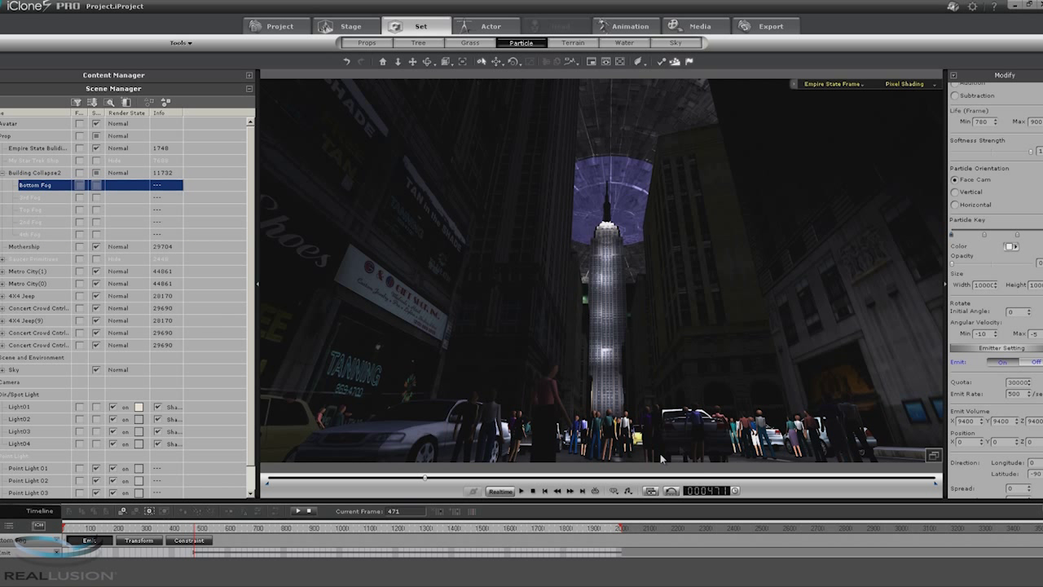
{"action": "left_click", "coordinate": [546, 492]}
{"action": "left_click", "coordinate": [522, 490]}
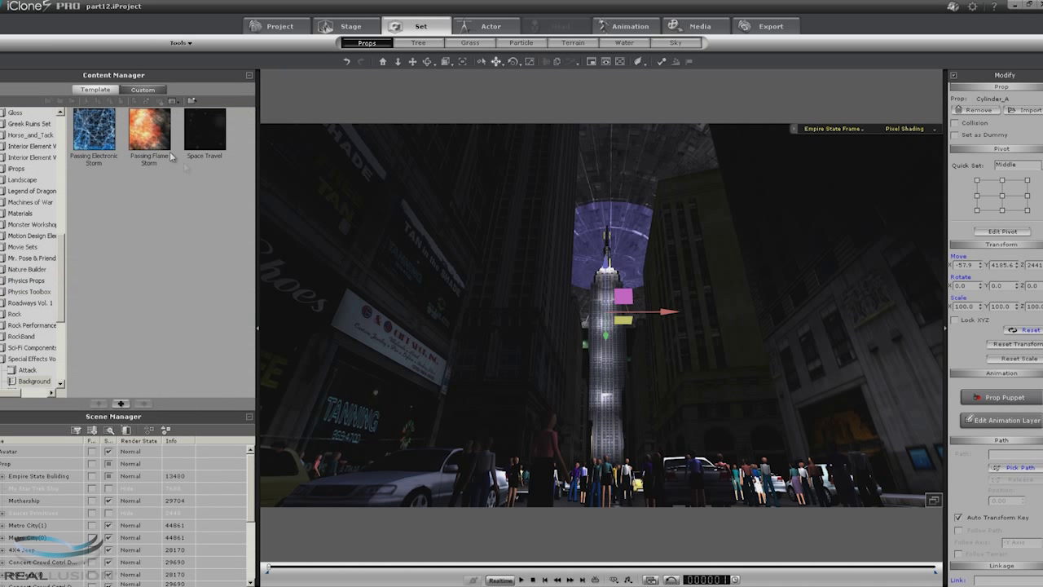
Select the Passing Flame Storm background template, expand the scene's object list, and play the scene to preview the effect
{"action": "left_click", "coordinate": [161, 158]}
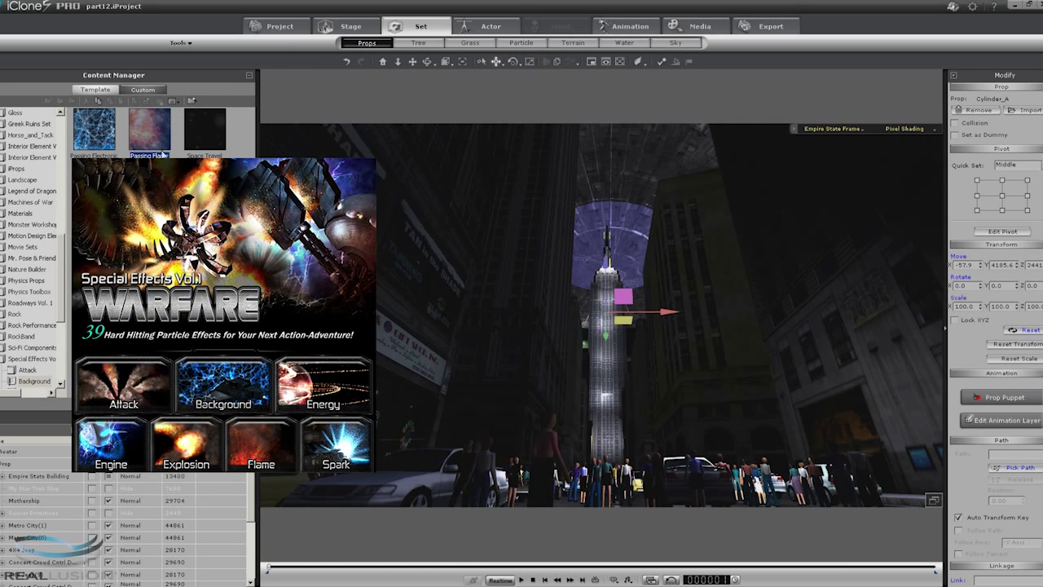
{"action": "left_click", "coordinate": [249, 75]}
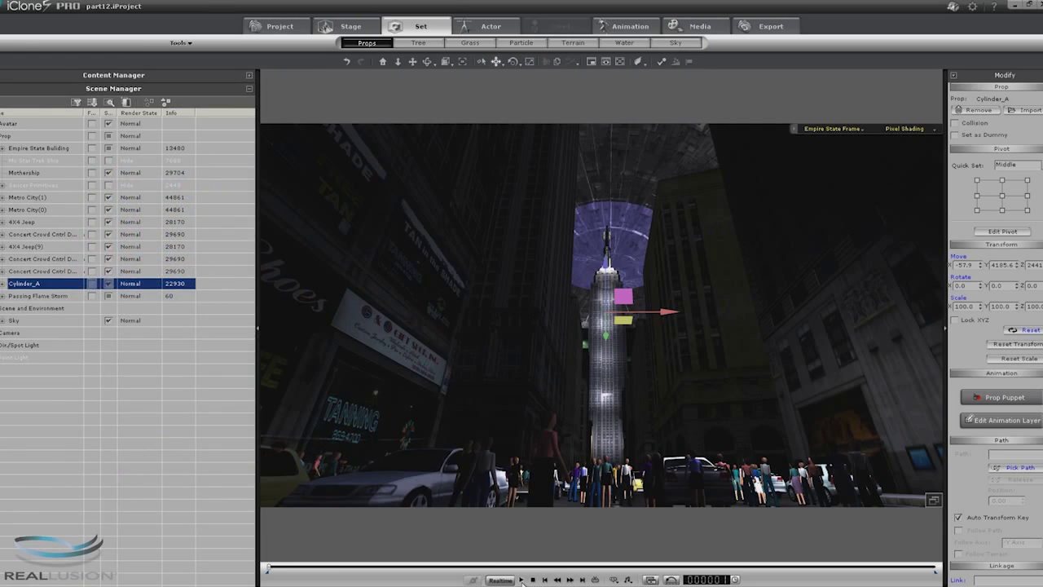
{"action": "left_click", "coordinate": [521, 580]}
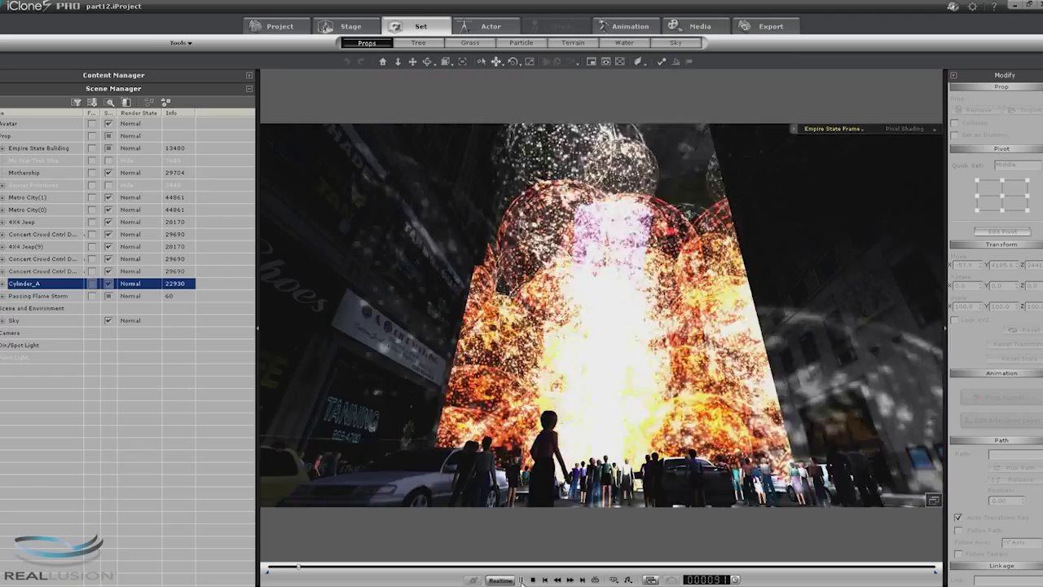
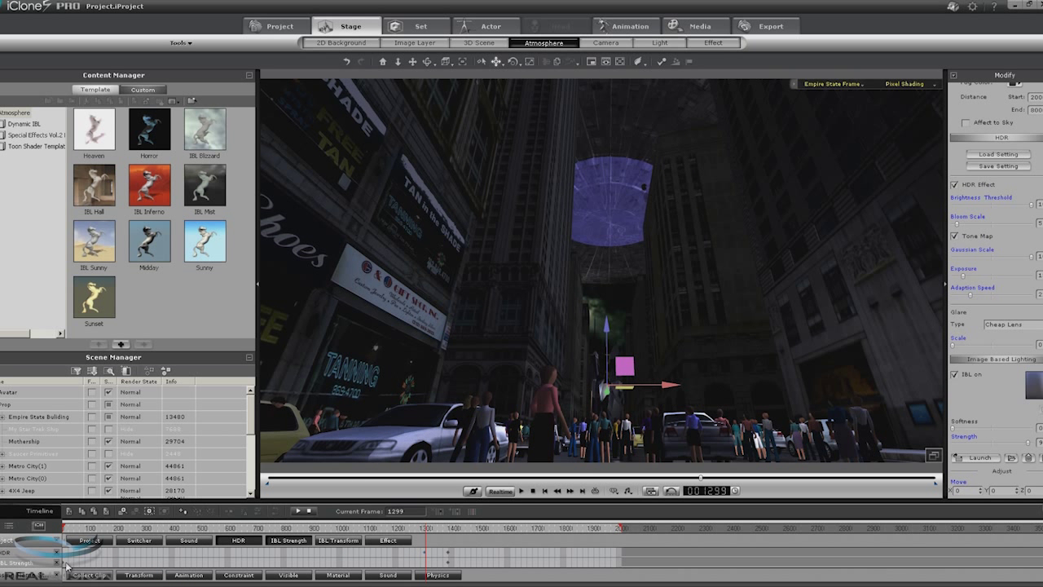
Play the animation from the first frame to review the lighting change during the flame burst, pausing at frame 1518
{"action": "key", "text": "Home"}
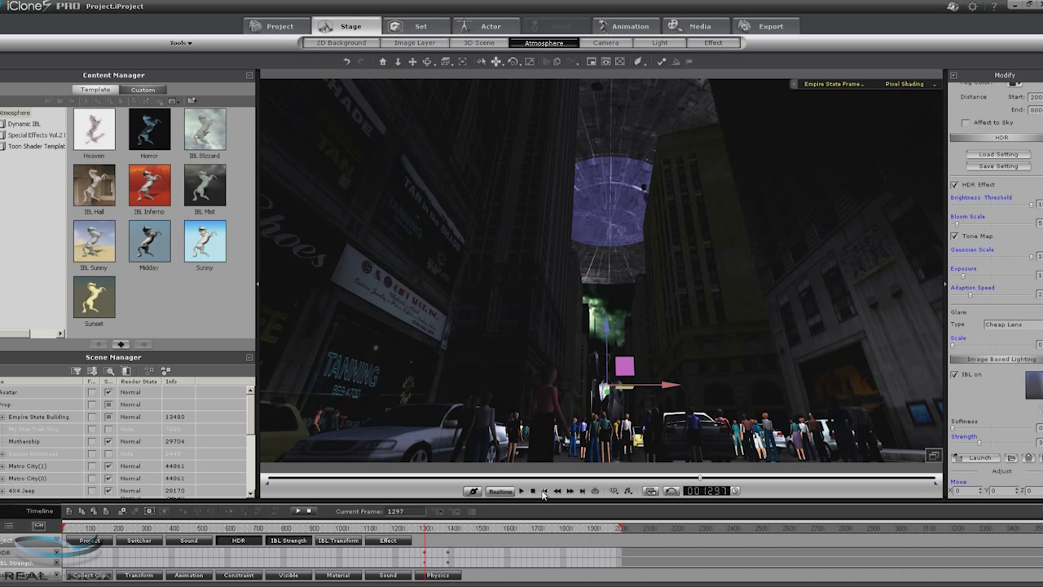
{"action": "left_click", "coordinate": [544, 491]}
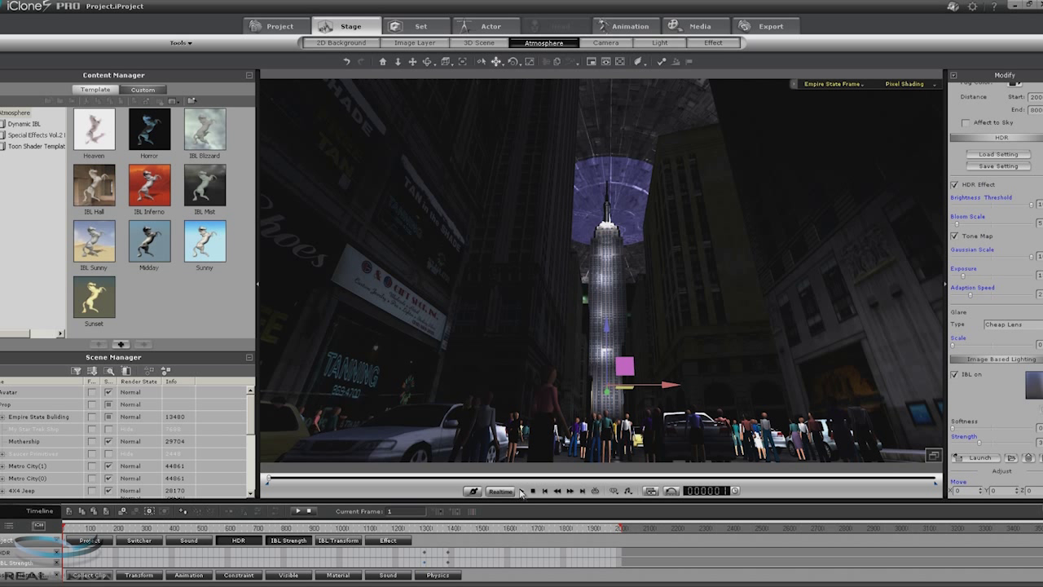
{"action": "left_click", "coordinate": [522, 490]}
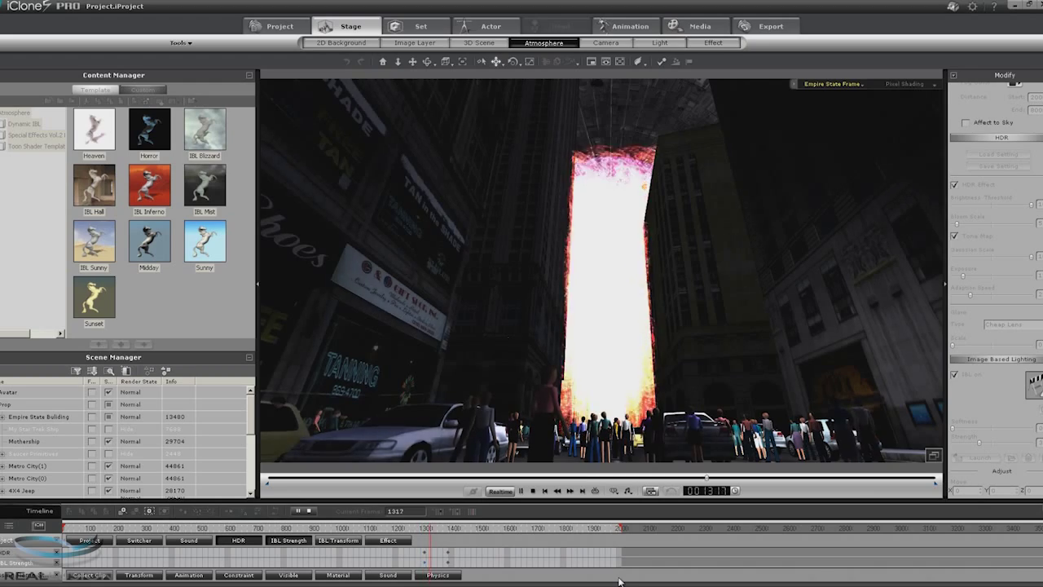
{"action": "left_click", "coordinate": [523, 492]}
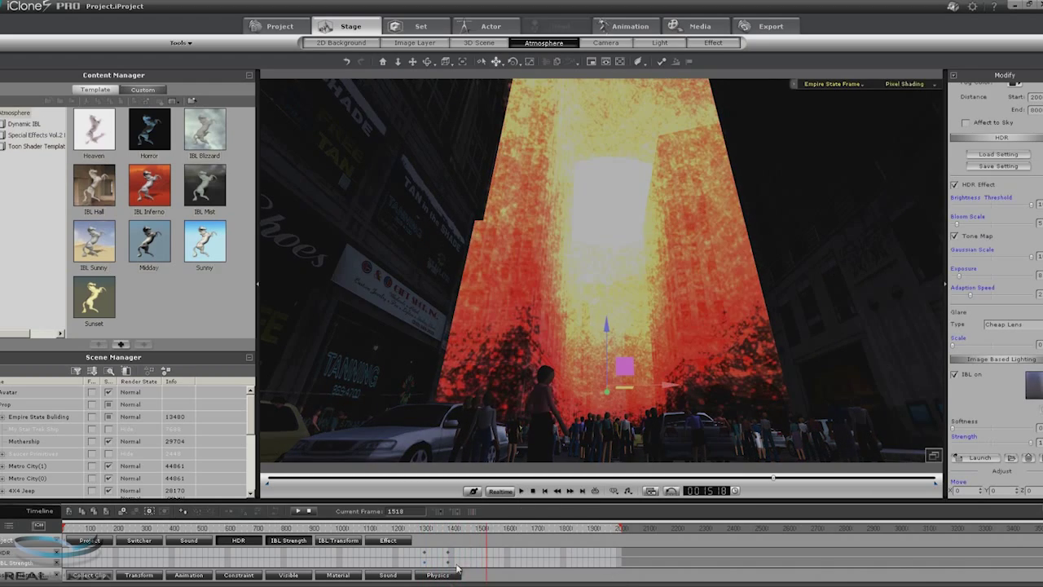
Move the two HDR keys earlier on the timeline, to about frames 990 and 1070
{"action": "left_click", "coordinate": [453, 557]}
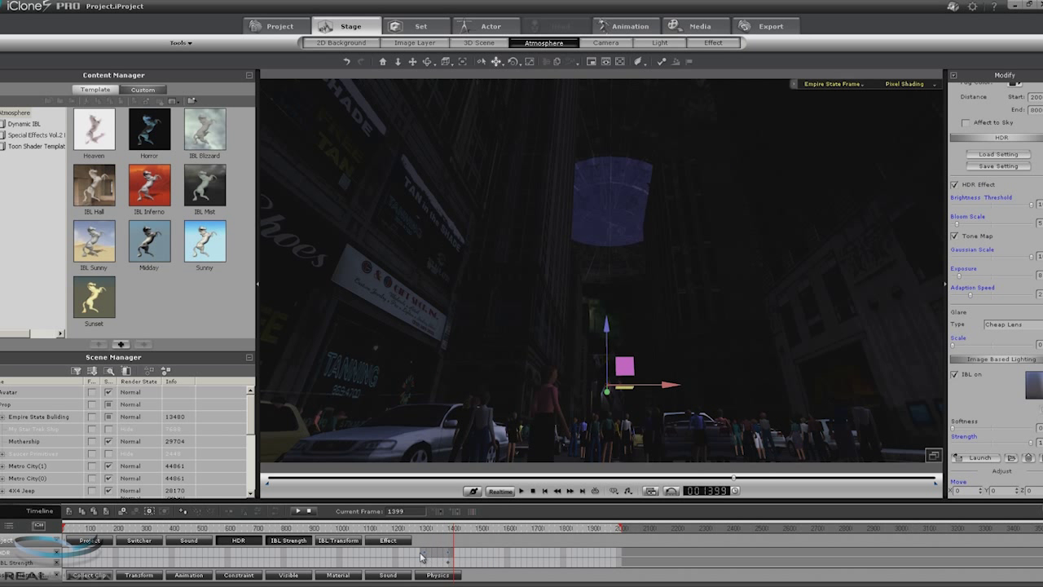
{"action": "left_click", "coordinate": [424, 556]}
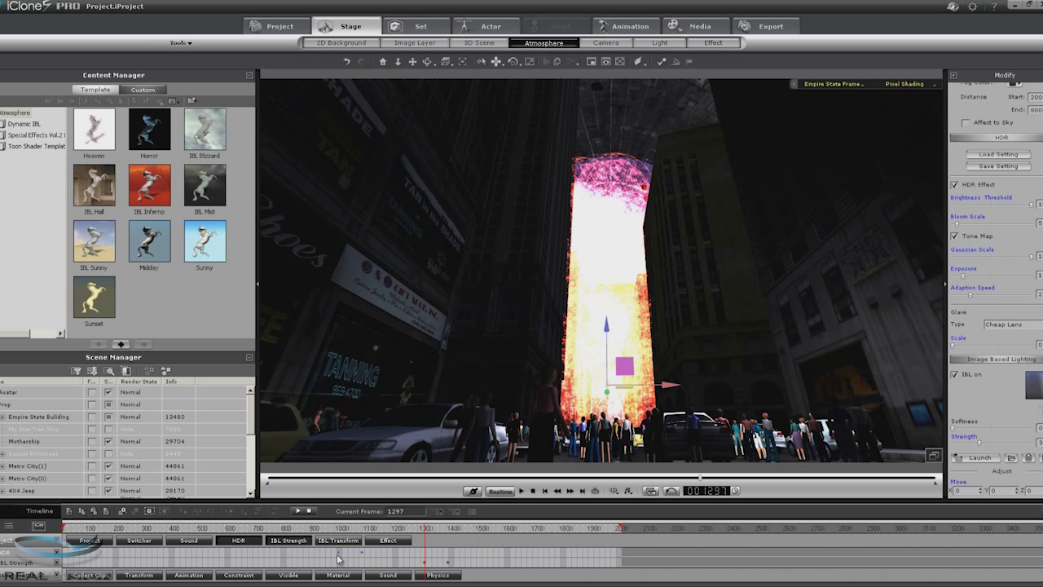
{"action": "left_click", "coordinate": [339, 557]}
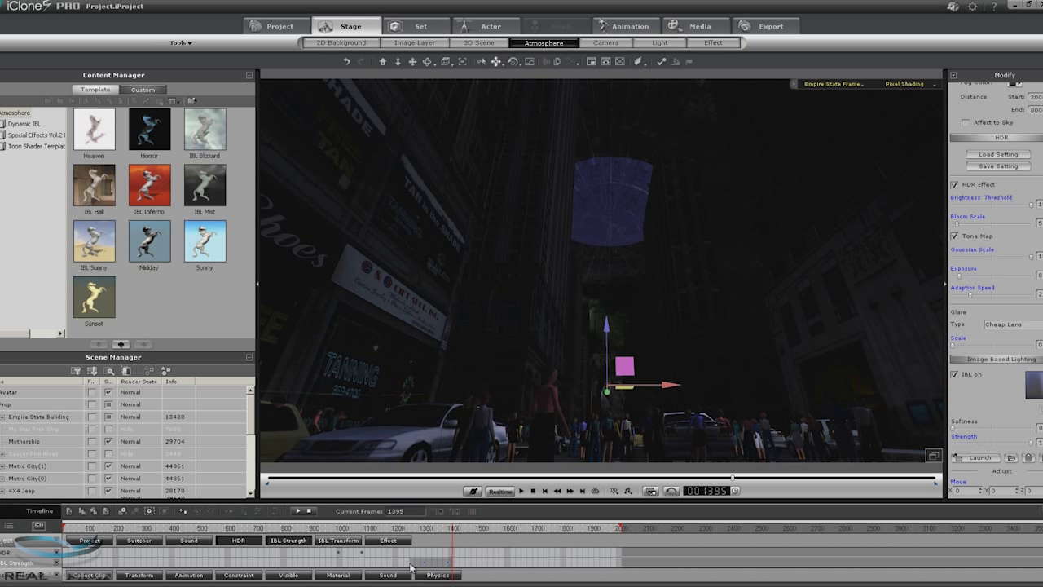
Move the two IBL Strength keys to match the HDR keys near frames 990 and 1070, and play from about frame 681
{"action": "left_click", "coordinate": [424, 561]}
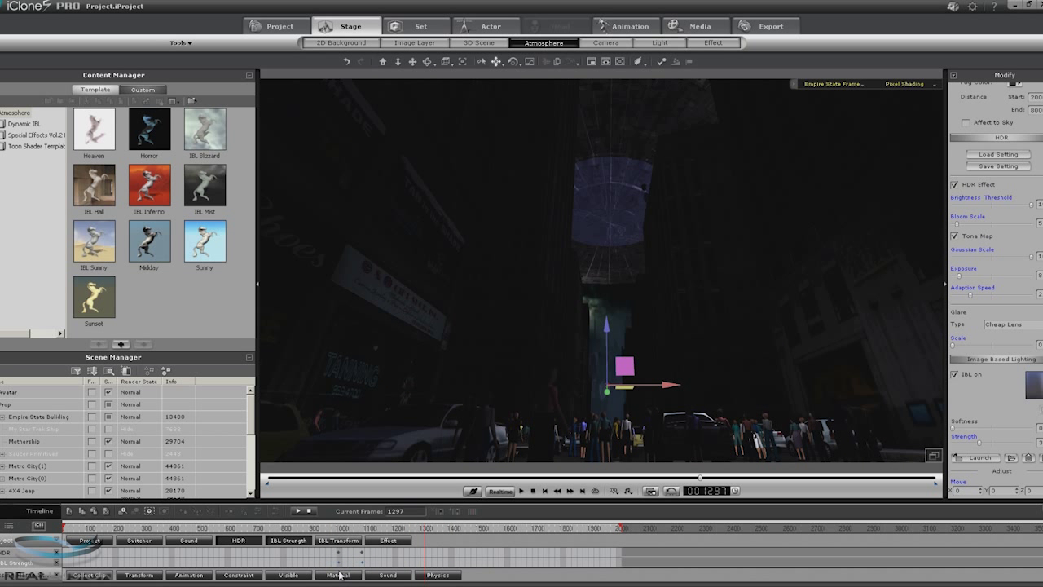
{"action": "left_click", "coordinate": [339, 566]}
{"action": "left_click", "coordinate": [329, 559]}
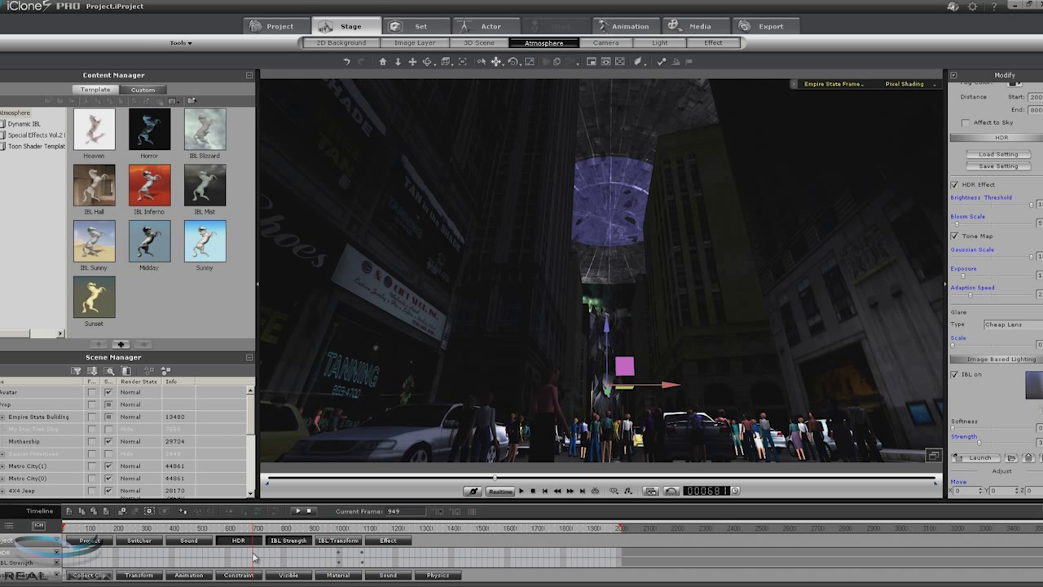
{"action": "left_click", "coordinate": [521, 490]}
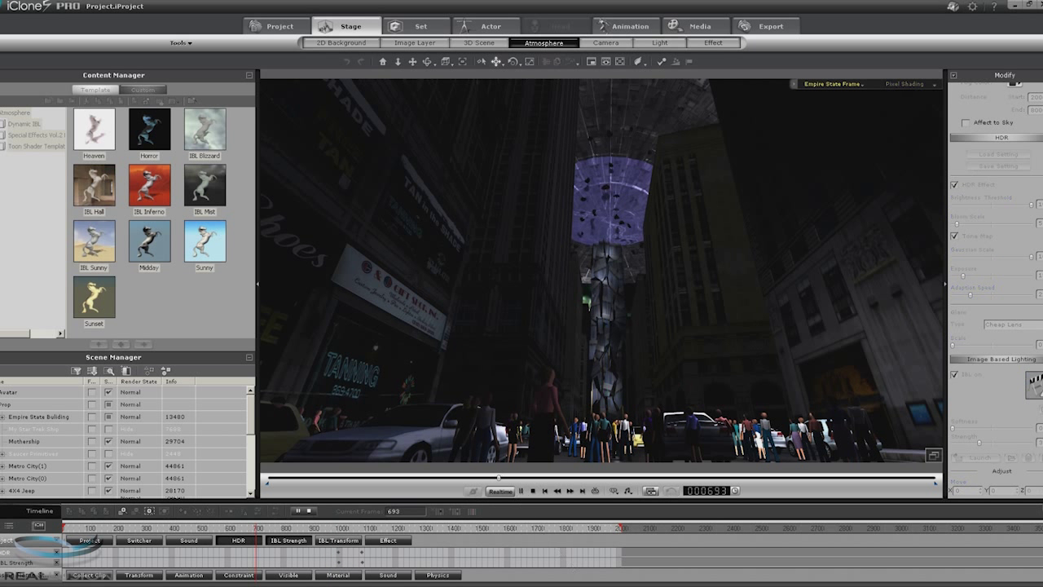